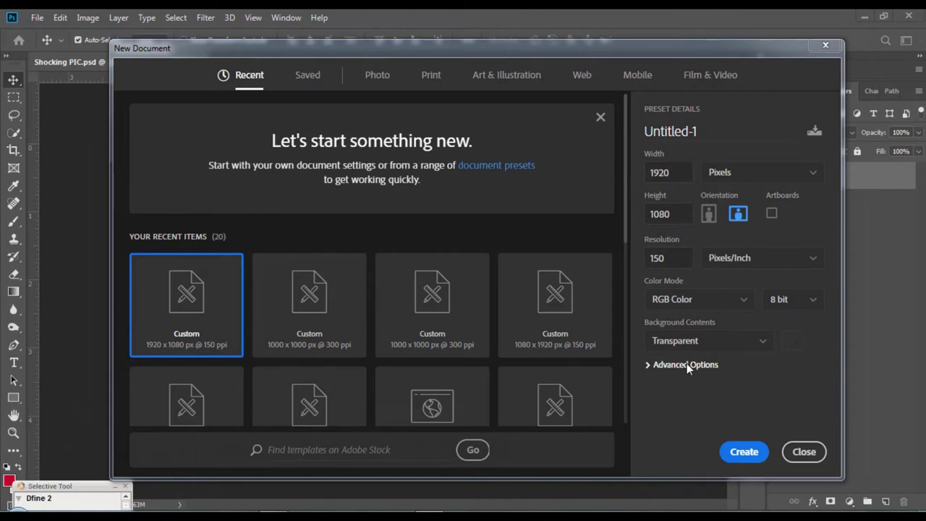
# Create the new canvas, fill it with a white-centred yellow radial gradient, and bring up Shocking PIC.psd.
pyautogui.click(745, 458)
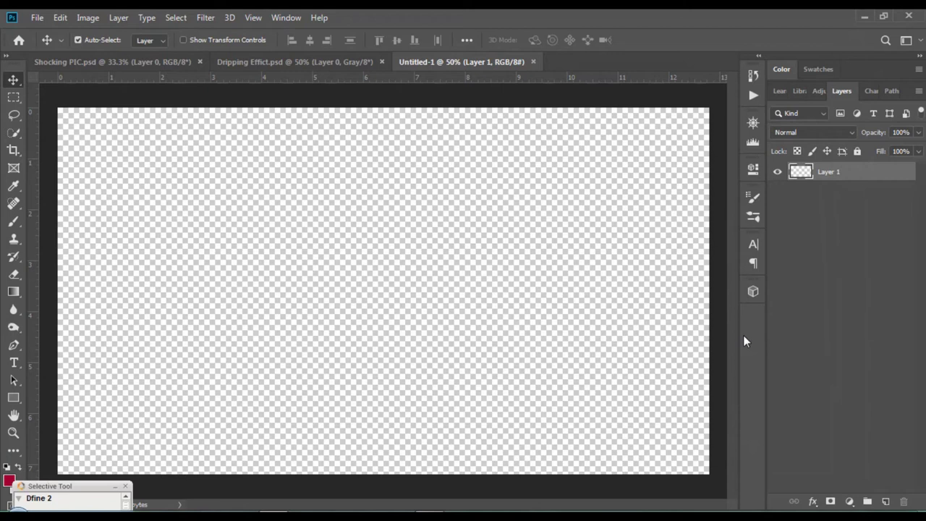
pyautogui.click(13, 291)
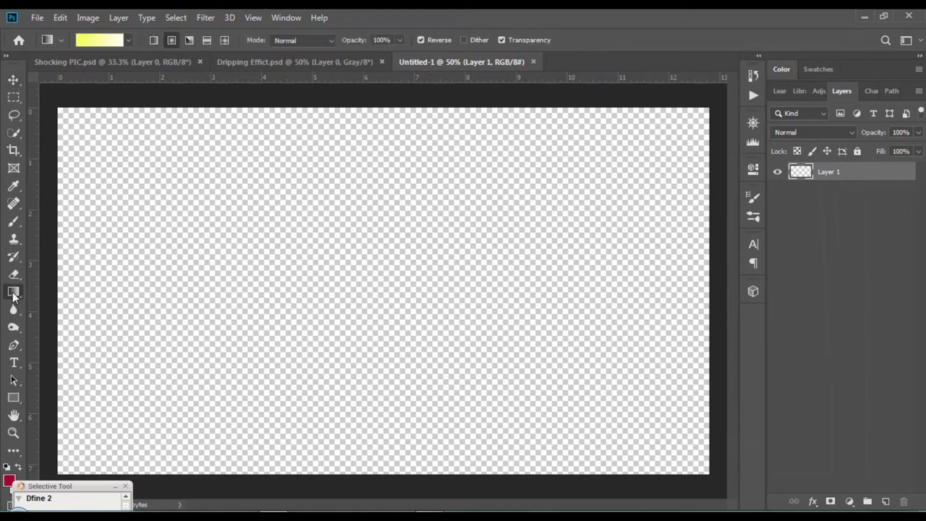
pyautogui.click(97, 41)
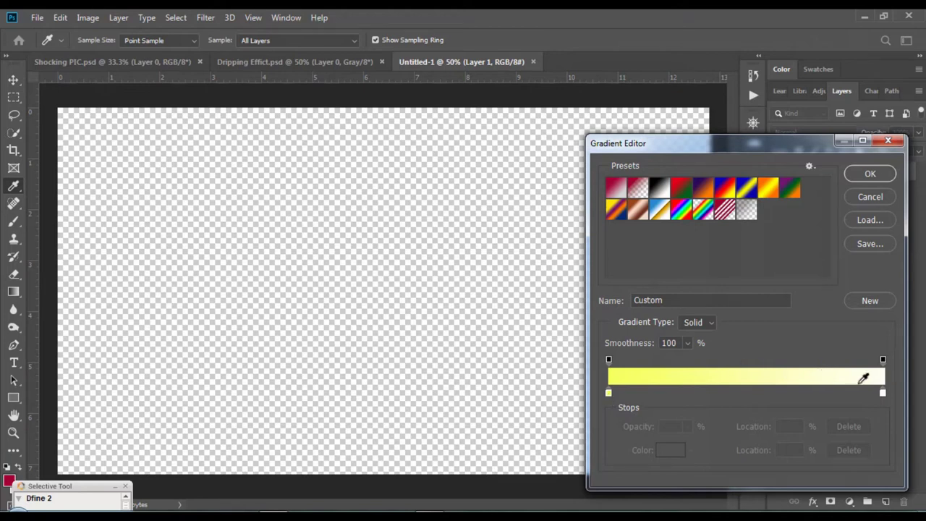
pyautogui.click(870, 175)
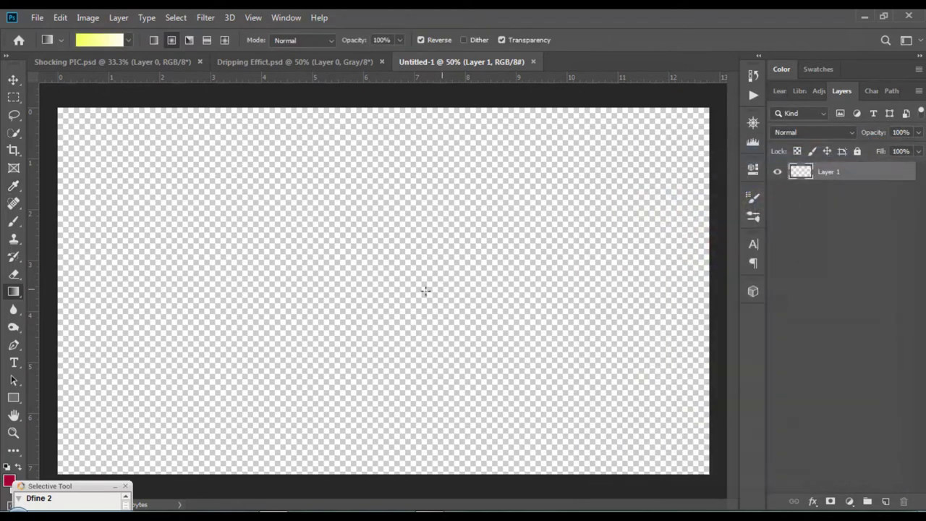
pyautogui.moveTo(380, 292); pyautogui.dragTo(707, 109)
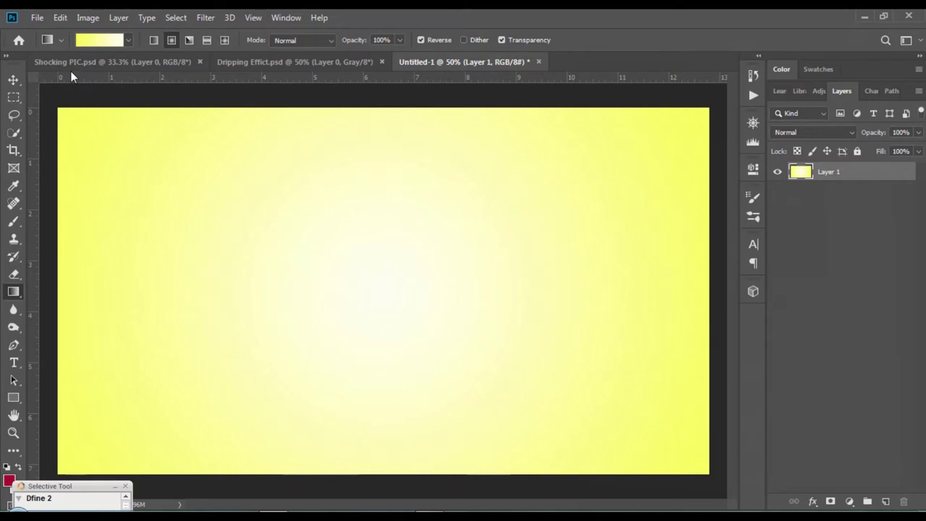
pyautogui.click(96, 62)
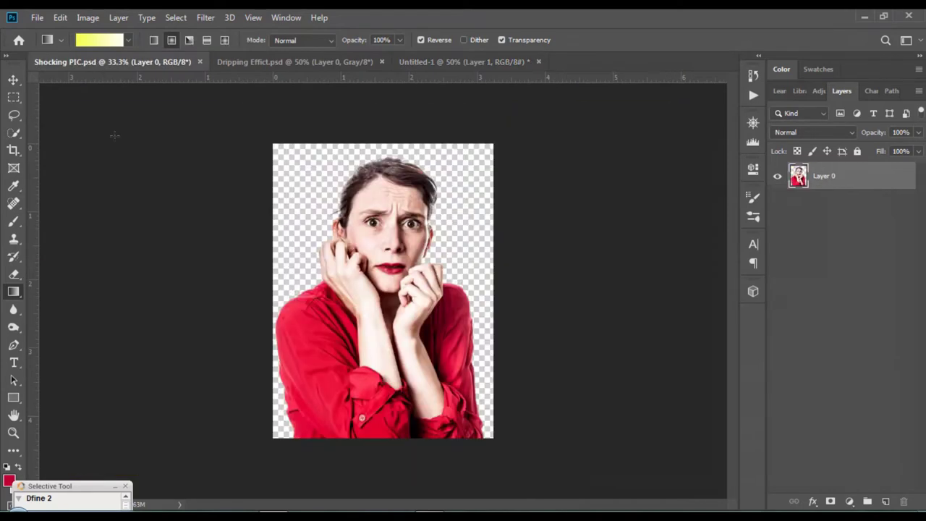
# Drag the woman's photo from Shocking PIC.psd onto the Untitled-1 canvas as Layer 2.
pyautogui.click(289, 63)
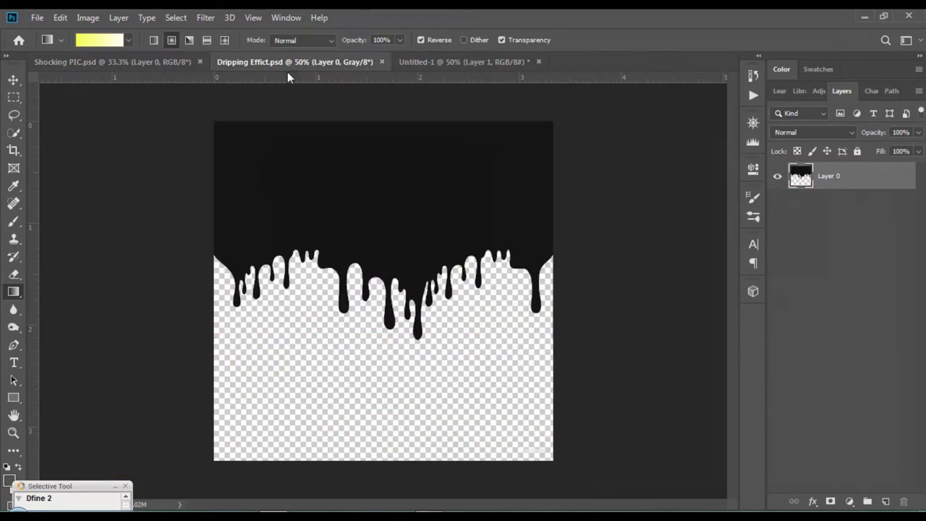
pyautogui.click(13, 79)
pyautogui.click(119, 62)
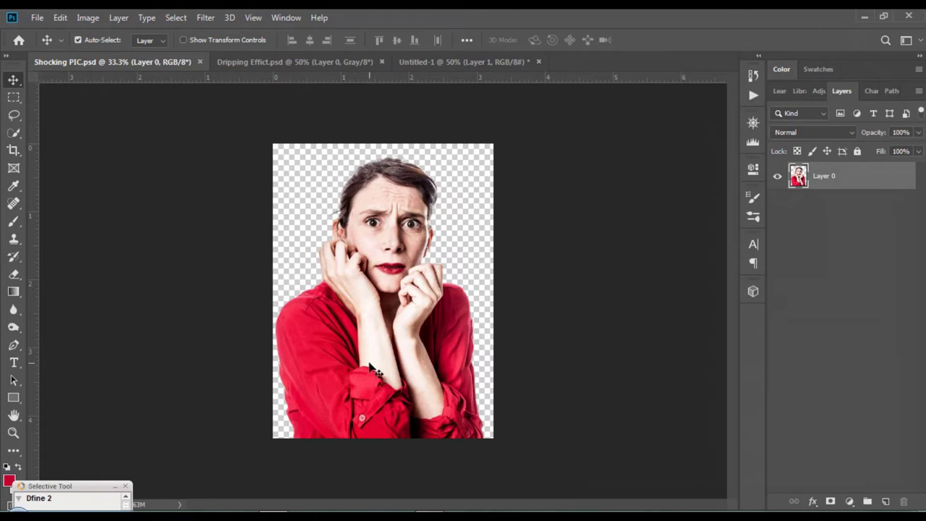
pyautogui.moveTo(370, 368); pyautogui.dragTo(465, 68)
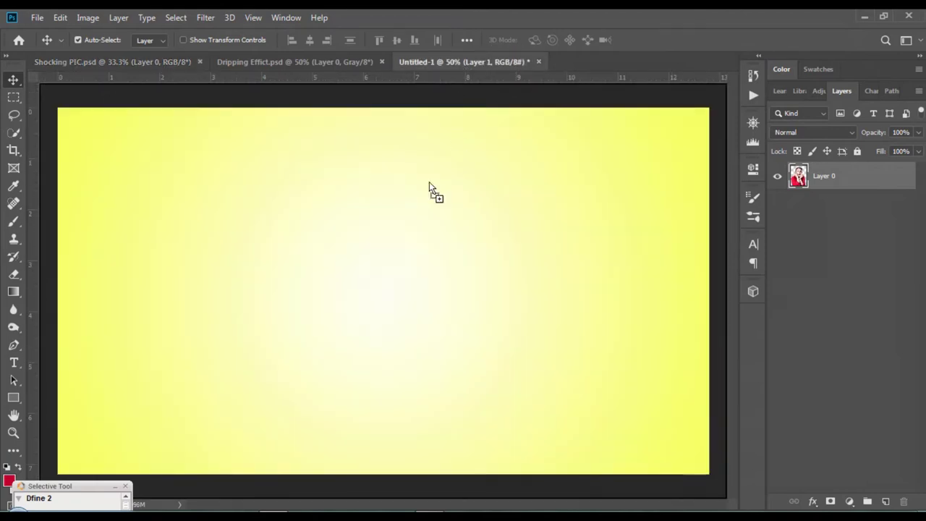
pyautogui.moveTo(465, 67); pyautogui.dragTo(372, 310)
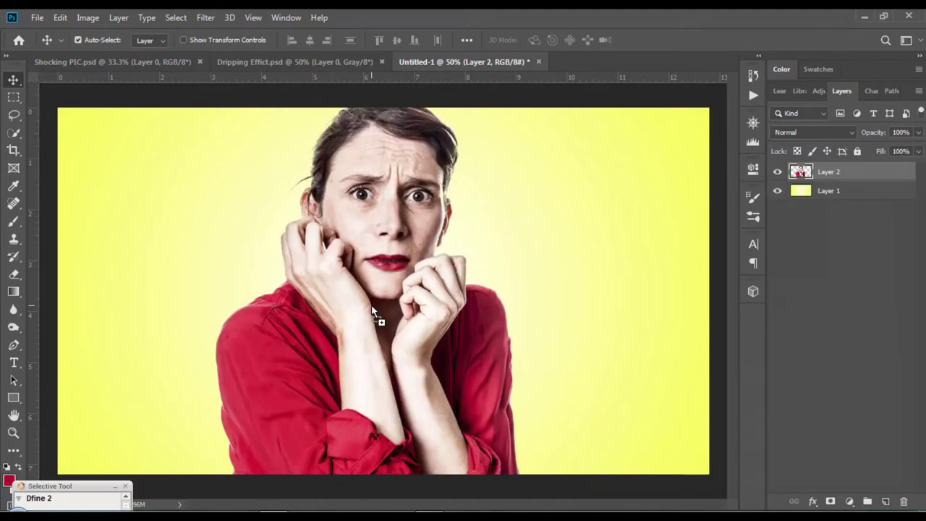
# Scale the photo to about 66% and centre it on the gradient.
pyautogui.hotkey('ctrl', 't')
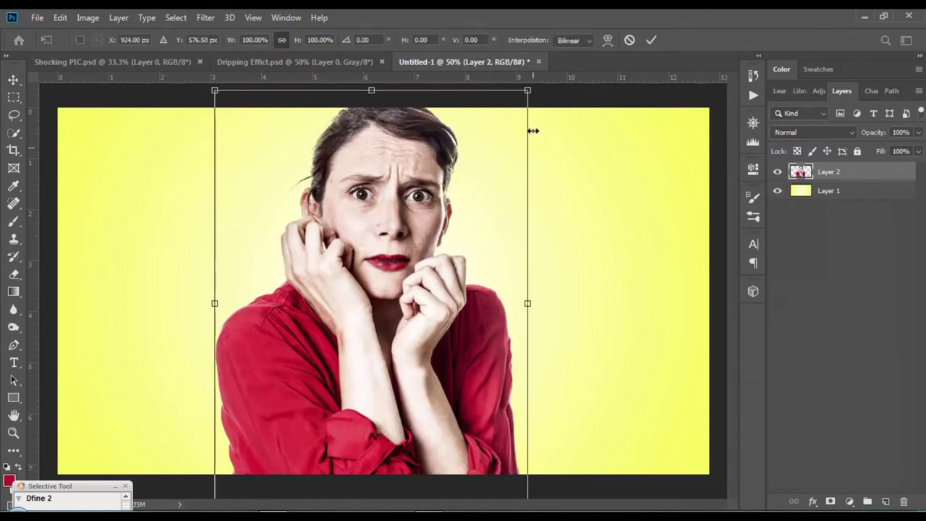
pyautogui.moveTo(529, 86); pyautogui.dragTo(422, 233)
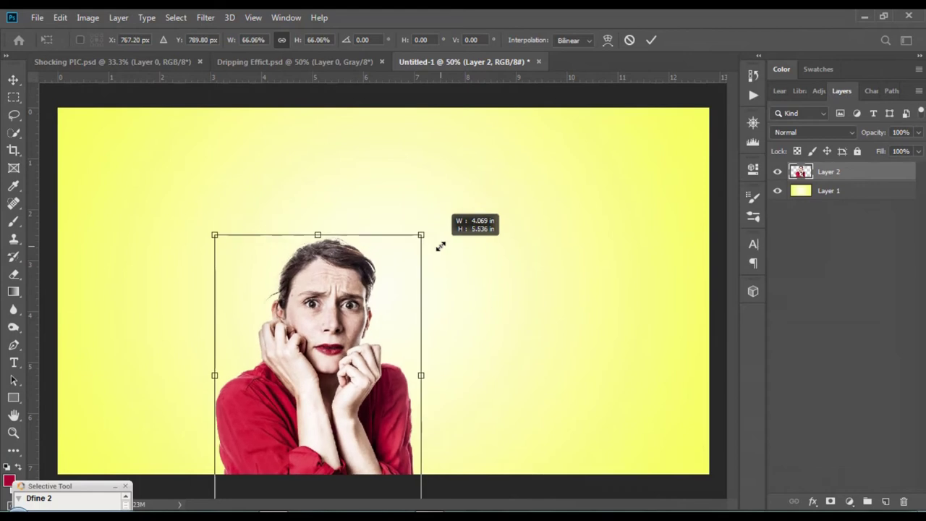
pyautogui.moveTo(344, 284)
pyautogui.mouseDown()
pyautogui.moveTo(424, 144)
pyautogui.moveTo(427, 163)
pyautogui.mouseUp()
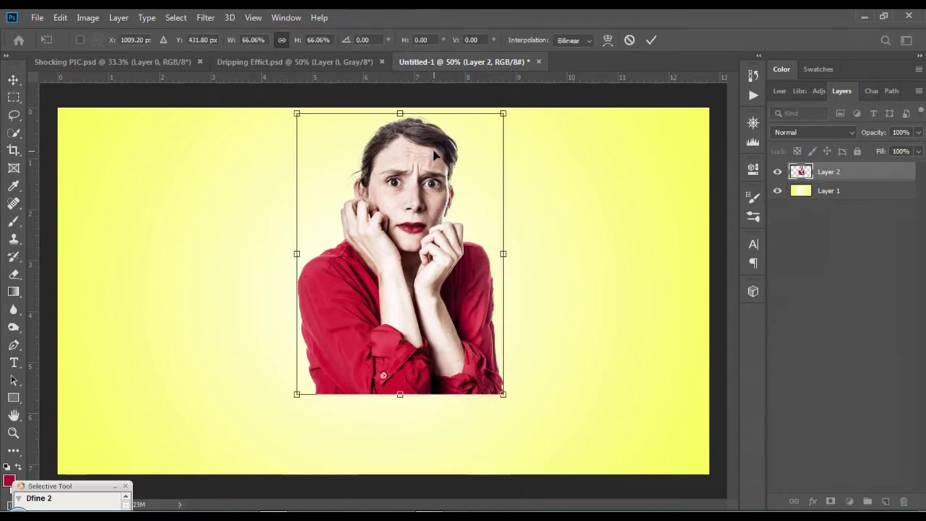
pyautogui.press('Return')
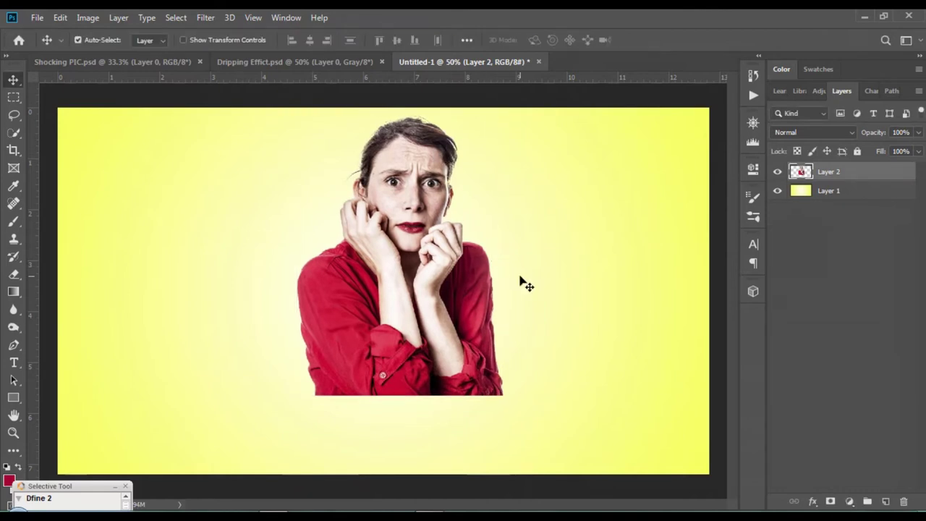
# Drag the black drip shape from Dripping Effict.psd onto the Untitled-1 canvas as Layer 3.
pyautogui.click(272, 63)
pyautogui.moveTo(424, 243); pyautogui.dragTo(454, 65)
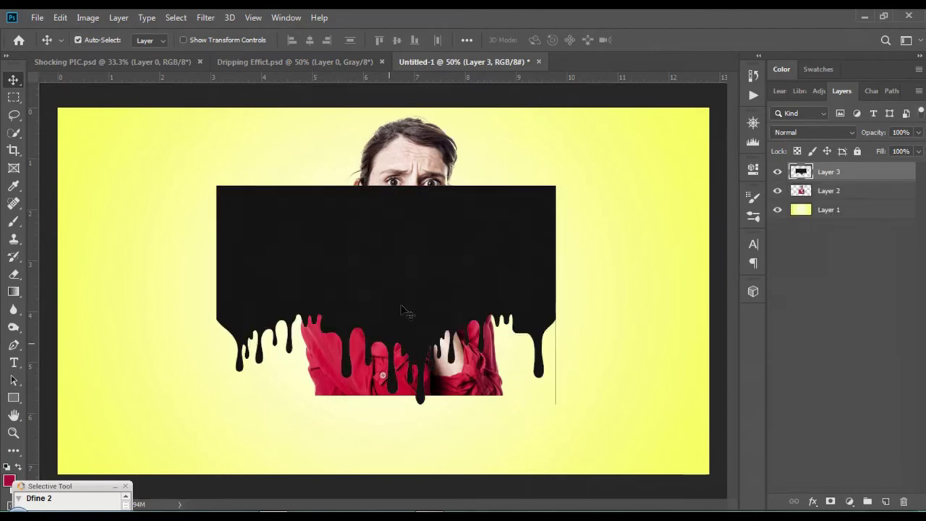
pyautogui.moveTo(455, 66); pyautogui.dragTo(416, 357)
# Scale the drip shape to about 56% and fit it over the bottom of the red shirt.
pyautogui.hotkey('ctrl', 't')
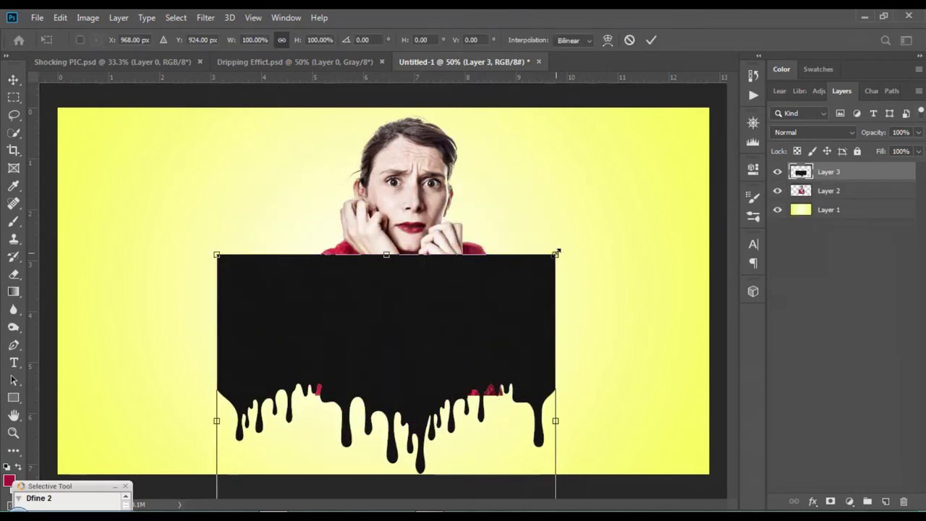
pyautogui.moveTo(556, 253); pyautogui.dragTo(418, 405)
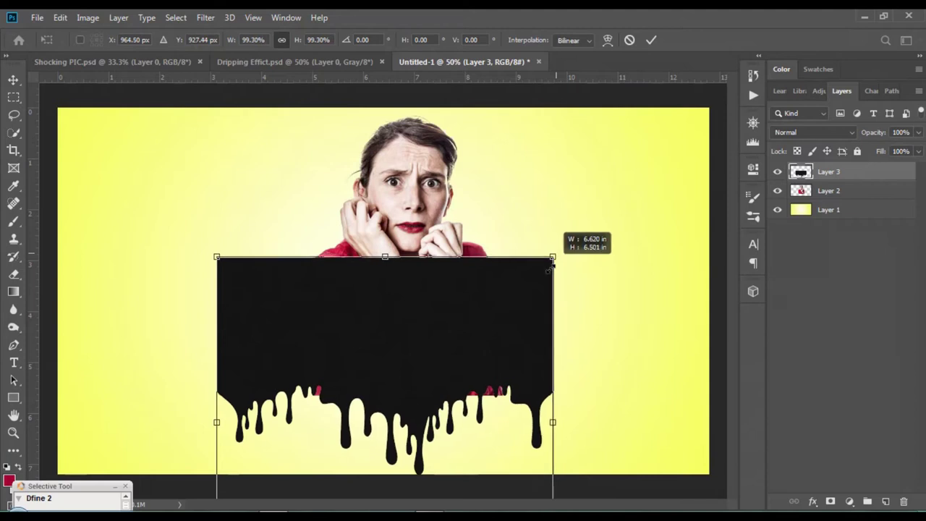
pyautogui.moveTo(349, 421)
pyautogui.mouseDown()
pyautogui.moveTo(435, 349)
pyautogui.moveTo(436, 319)
pyautogui.mouseUp()
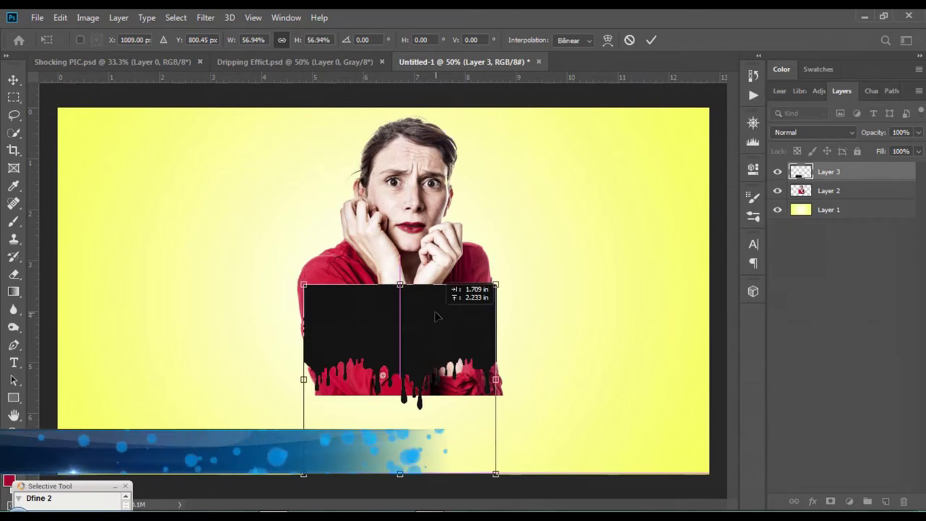
pyautogui.moveTo(436, 319); pyautogui.dragTo(434, 312)
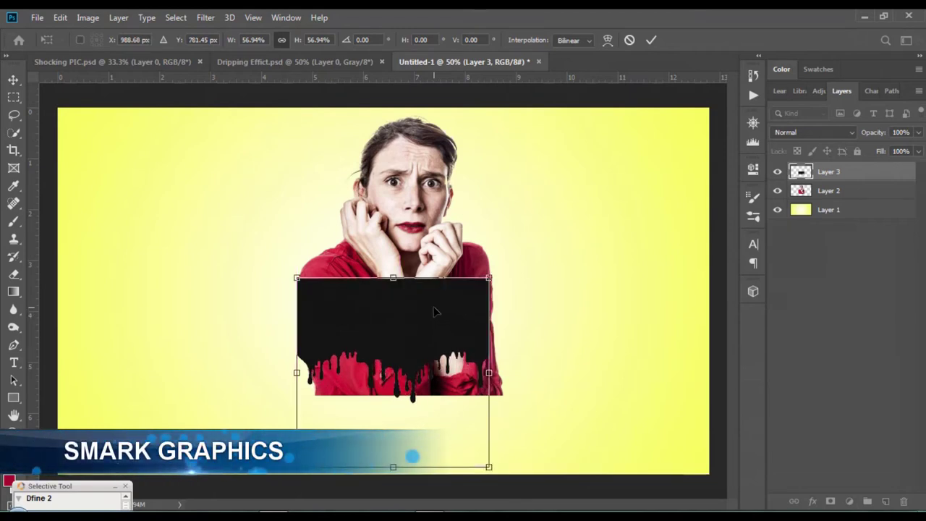
pyautogui.hotkey('ctrl', '+')
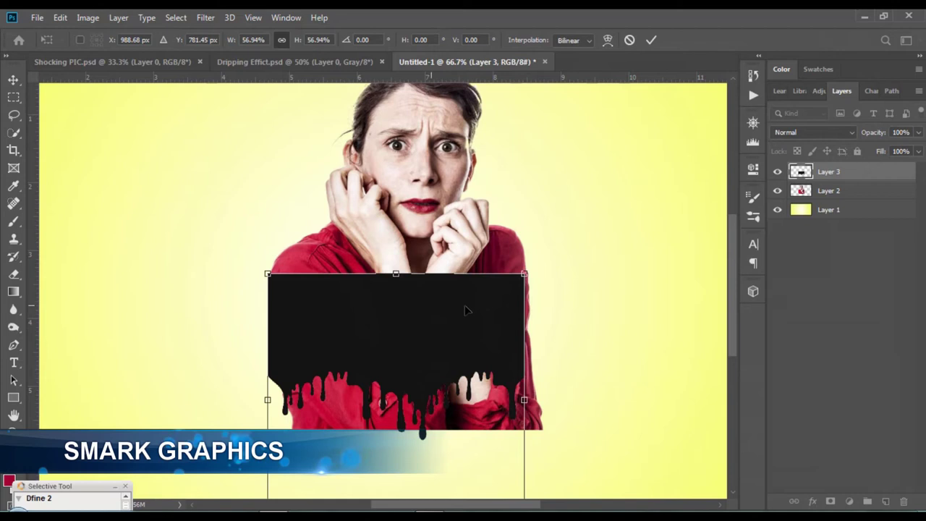
pyautogui.moveTo(524, 274); pyautogui.dragTo(531, 268)
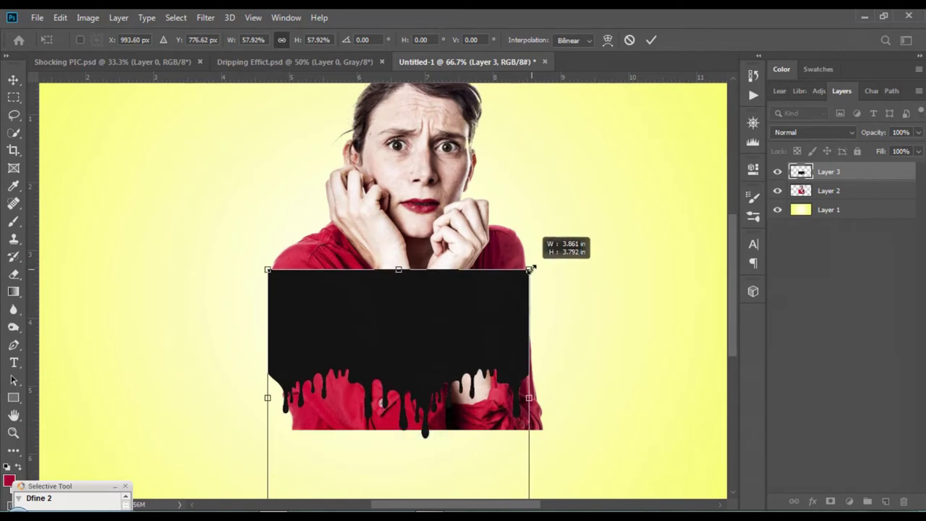
pyautogui.moveTo(434, 292); pyautogui.dragTo(434, 289)
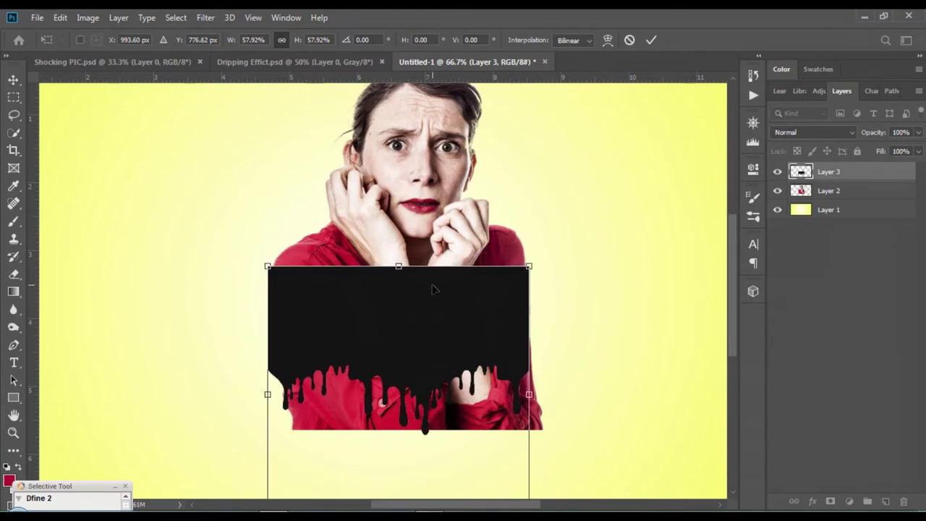
pyautogui.moveTo(529, 268); pyautogui.dragTo(511, 284)
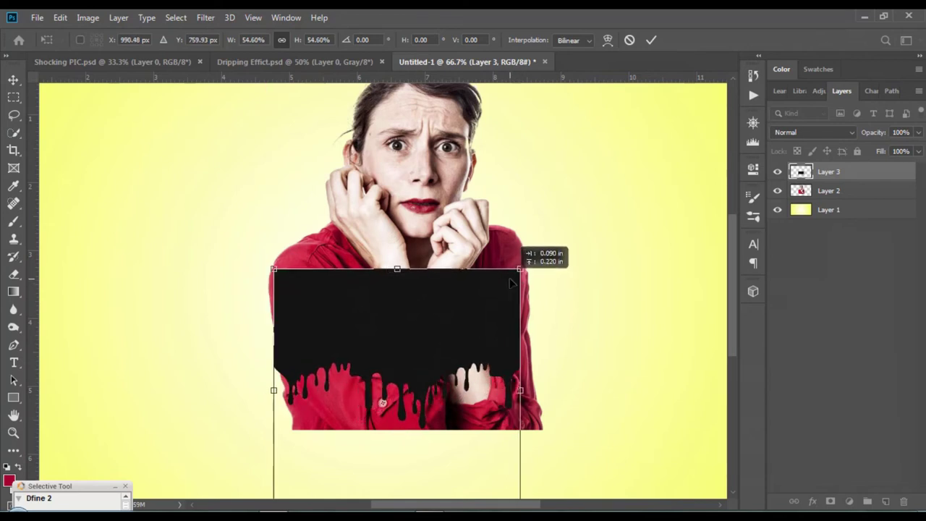
pyautogui.moveTo(520, 269); pyautogui.dragTo(530, 262)
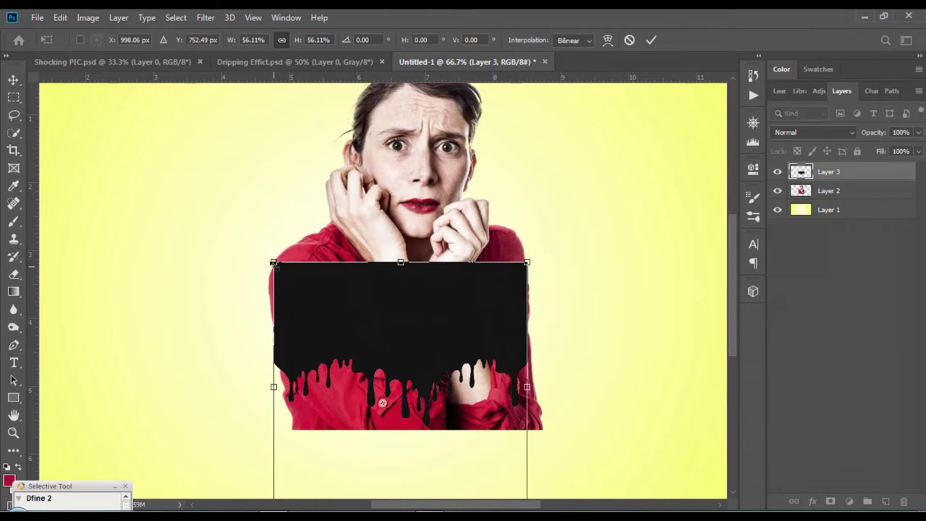
pyautogui.moveTo(273, 263); pyautogui.dragTo(272, 262)
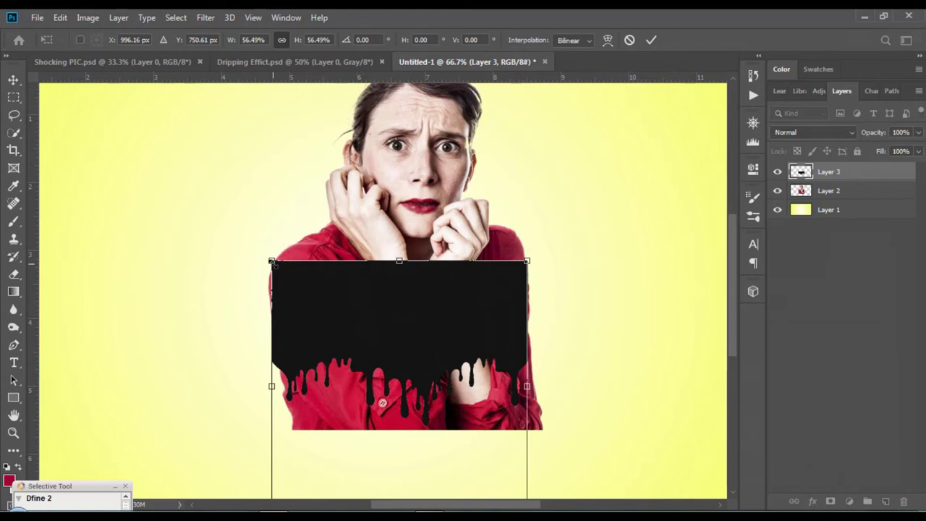
pyautogui.press('Return')
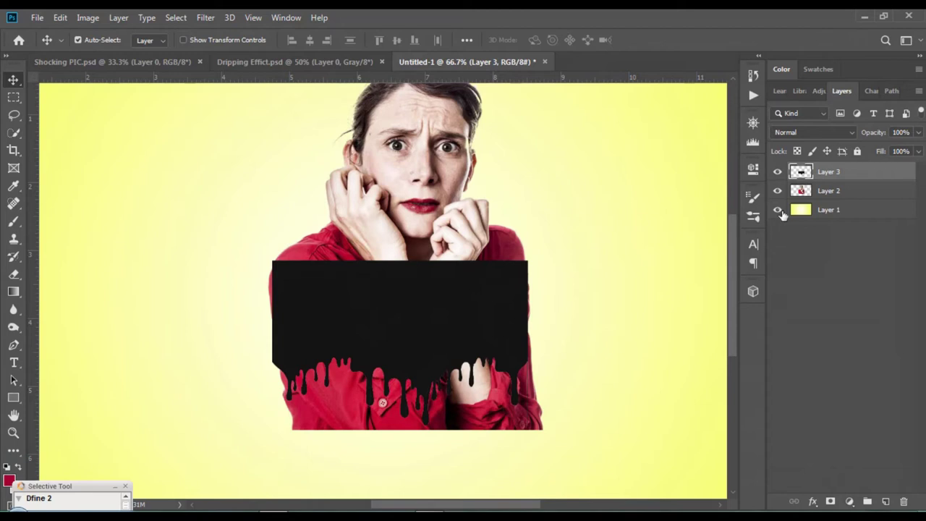
# Load the drip shape as a selection and delete its black fill.
pyautogui.press('ctrl')
pyautogui.keyDown('ctrl'); pyautogui.click(802, 172); pyautogui.keyUp('ctrl')
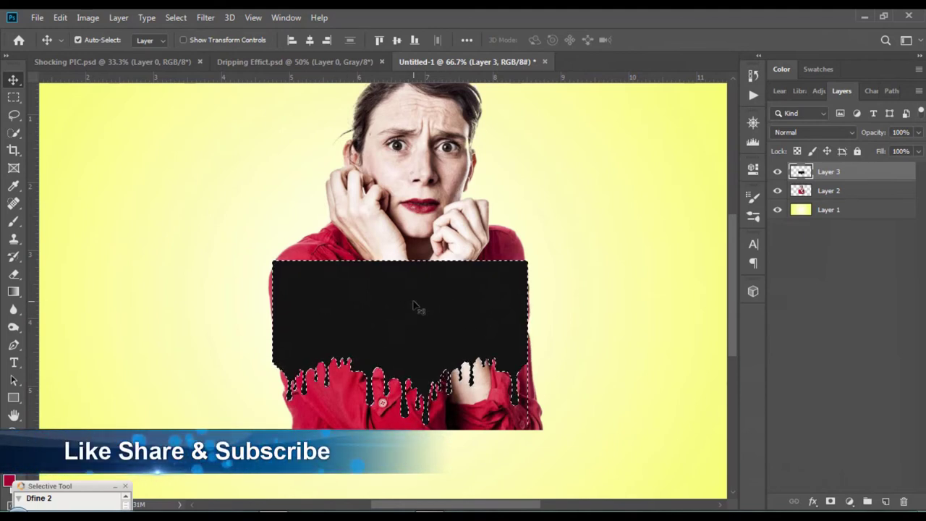
pyautogui.press('Delete')
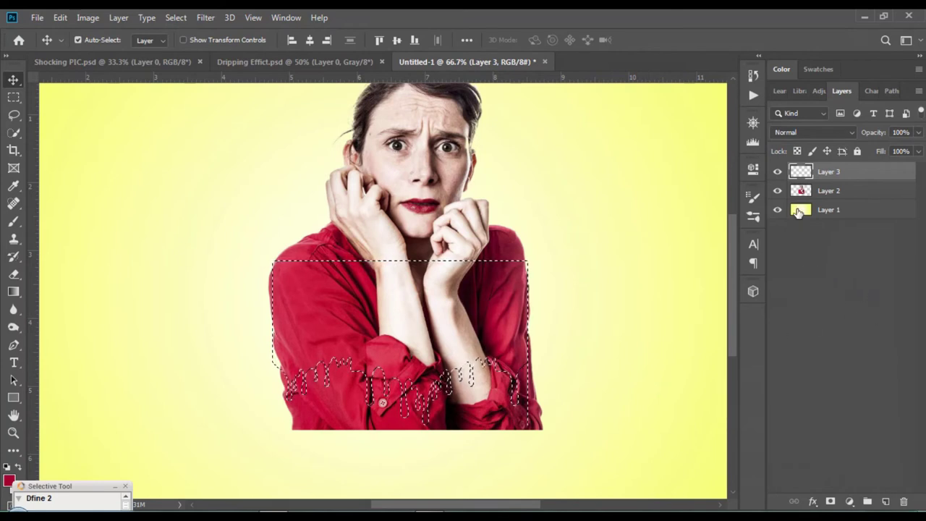
# Copy the shirt inside the drip selection from Layer 2 and paste it in place as Layer 4.
pyautogui.click(828, 192)
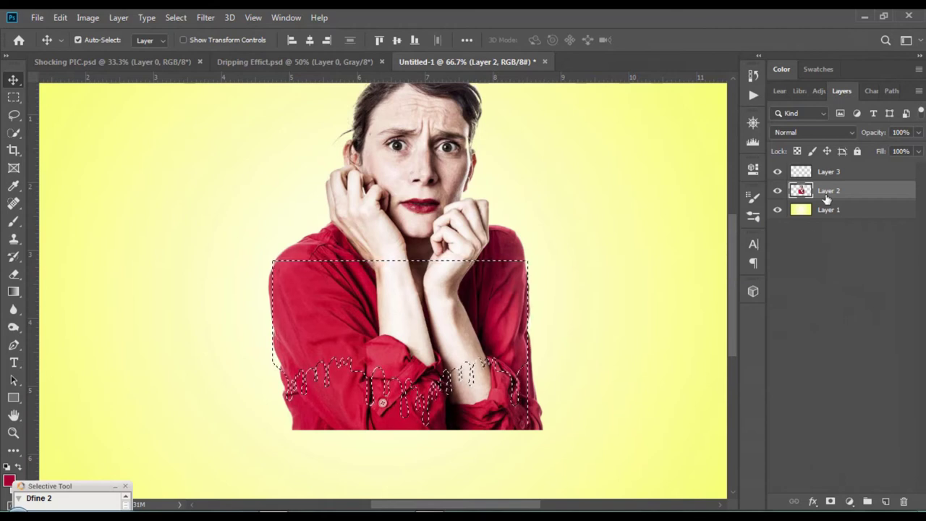
pyautogui.press('ctrl')
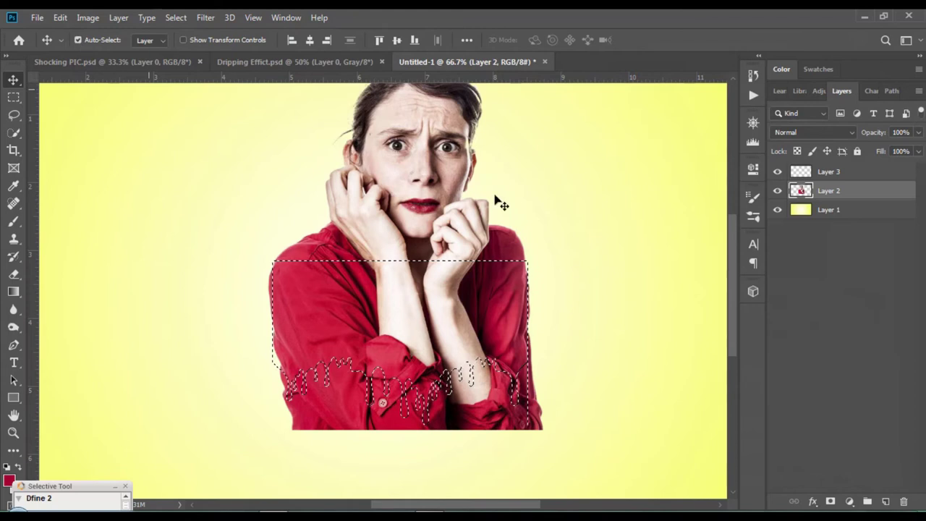
pyautogui.click(816, 172)
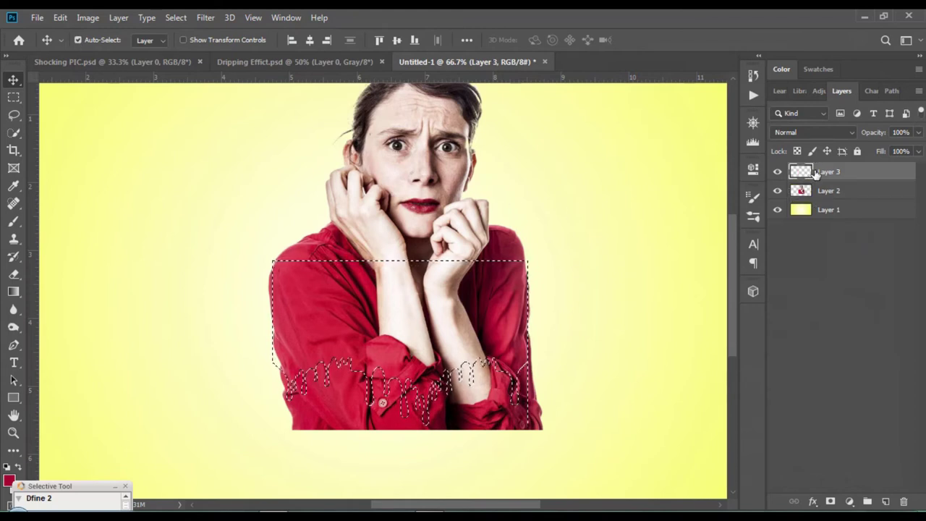
pyautogui.click(60, 17)
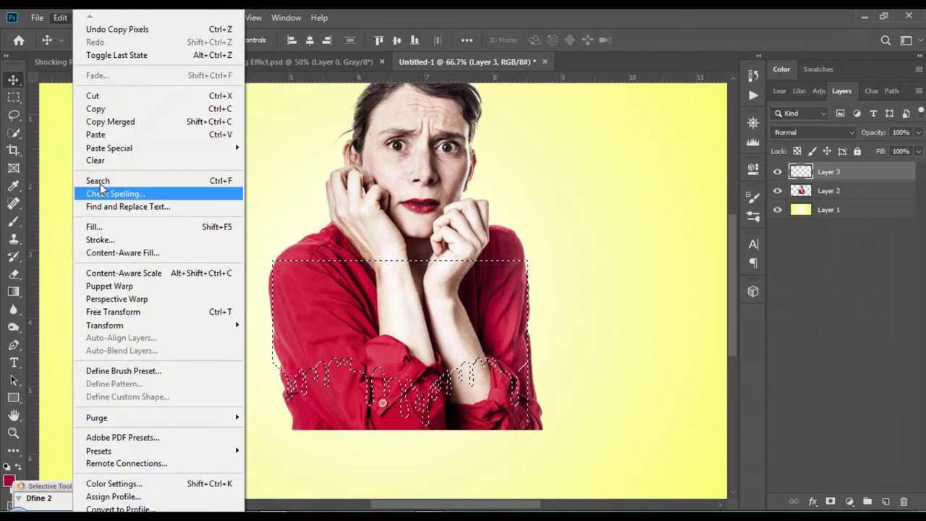
pyautogui.moveTo(110, 148)
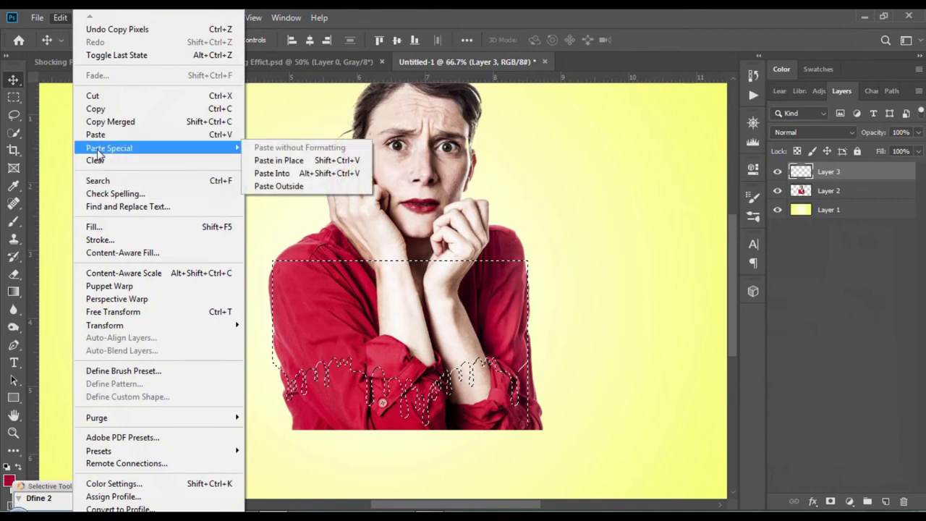
pyautogui.click(282, 161)
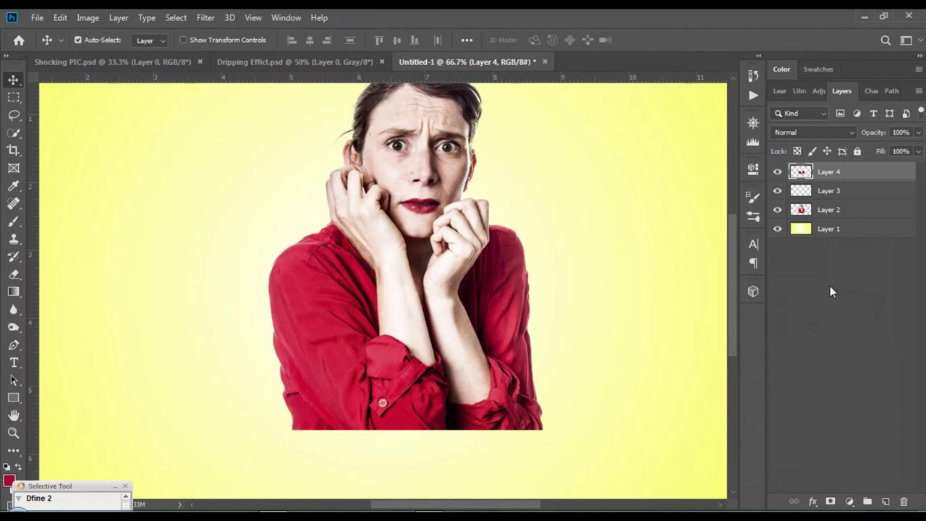
# Lower the original photo layer, Layer 2, to 46% opacity.
pyautogui.click(830, 210)
pyautogui.click(919, 133)
pyautogui.moveTo(916, 150); pyautogui.dragTo(883, 152)
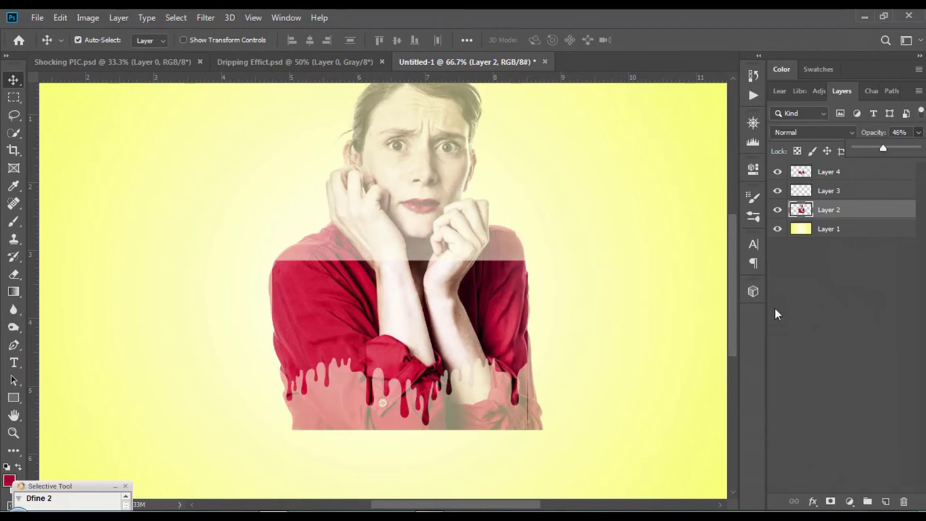
pyautogui.click(790, 294)
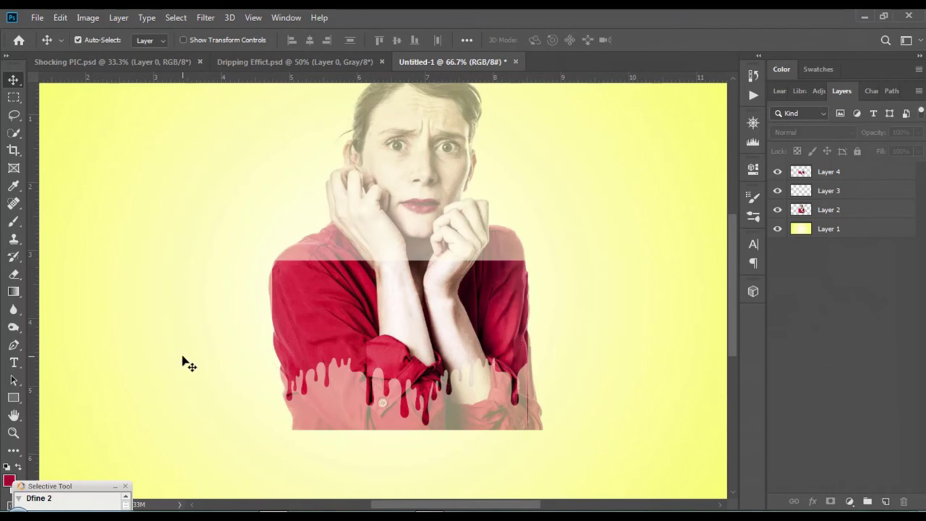
pyautogui.click(13, 274)
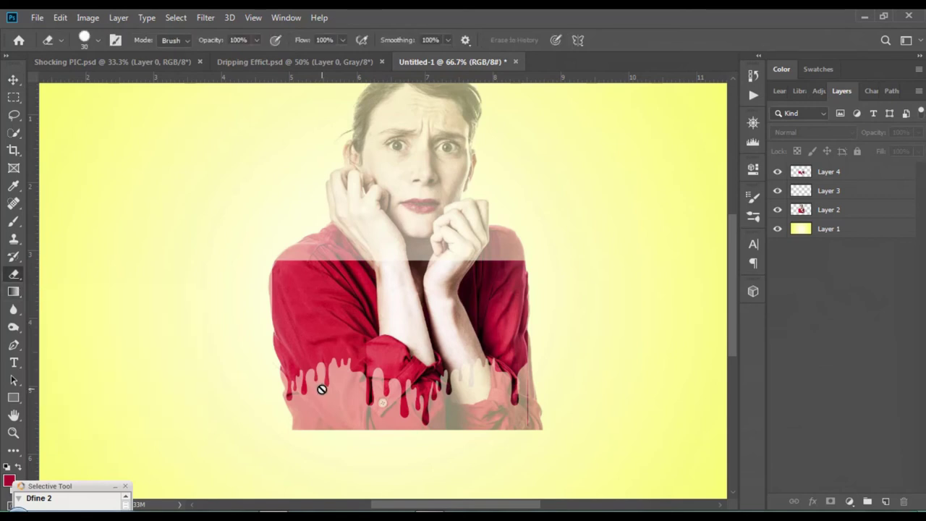
# Erase the faded Layer 2 shirt between and below the paint drips.
pyautogui.click(827, 171)
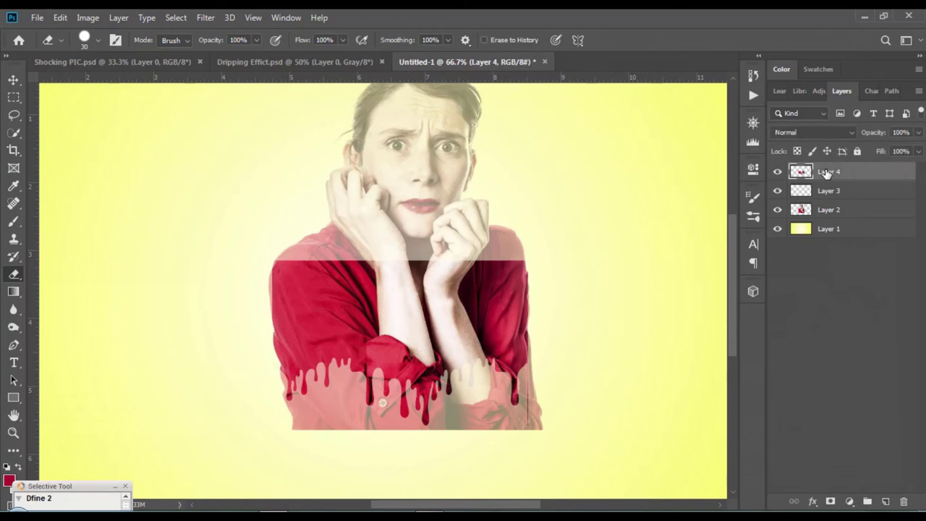
pyautogui.click(829, 211)
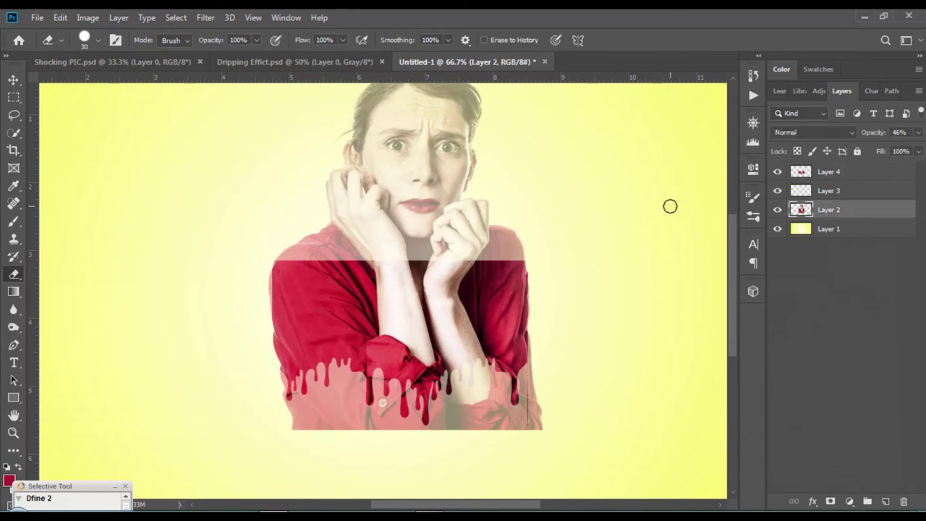
pyautogui.hotkey('ctrl', '+')
pyautogui.hotkey('ctrl', '+')
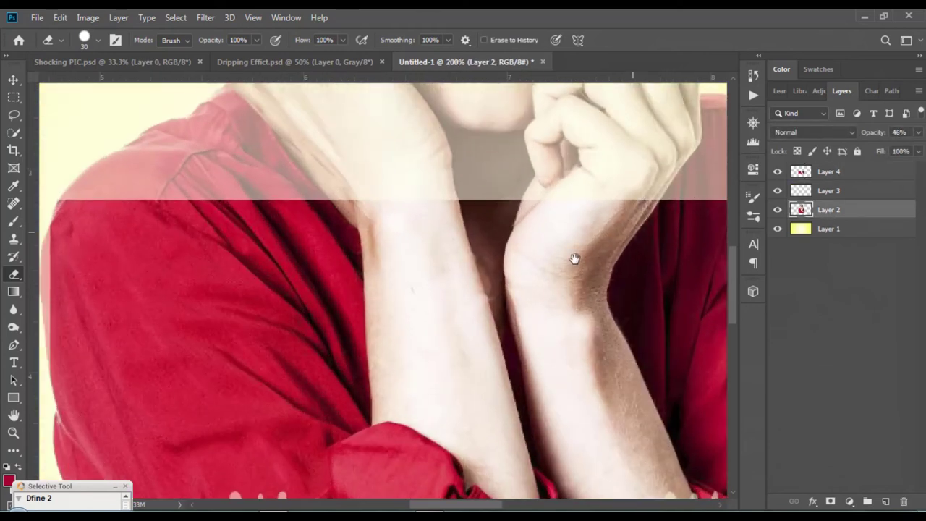
pyautogui.moveTo(574, 258); pyautogui.dragTo(455, 99)
pyautogui.moveTo(510, 294)
pyautogui.mouseDown()
pyautogui.moveTo(510, 181)
pyautogui.moveTo(601, 166)
pyautogui.mouseUp()
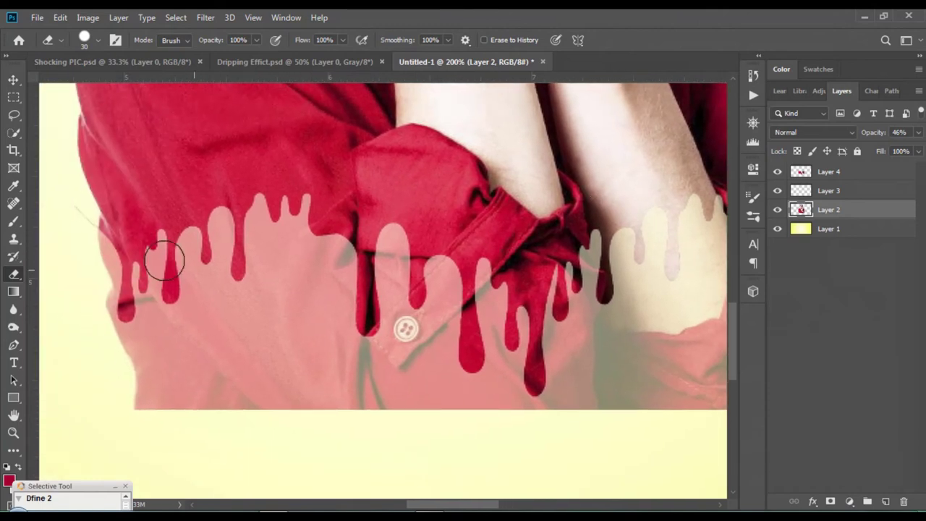
pyautogui.moveTo(97, 226)
pyautogui.mouseDown()
pyautogui.moveTo(174, 204)
pyautogui.moveTo(275, 293)
pyautogui.moveTo(206, 308)
pyautogui.moveTo(279, 196)
pyautogui.moveTo(207, 300)
pyautogui.moveTo(280, 207)
pyautogui.moveTo(230, 264)
pyautogui.moveTo(325, 348)
pyautogui.moveTo(141, 403)
pyautogui.moveTo(74, 388)
pyautogui.moveTo(201, 375)
pyautogui.moveTo(407, 326)
pyautogui.moveTo(300, 238)
pyautogui.moveTo(647, 290)
pyautogui.moveTo(537, 424)
pyautogui.moveTo(321, 393)
pyautogui.moveTo(583, 393)
pyautogui.moveTo(451, 393)
pyautogui.mouseUp()
pyautogui.press(']')
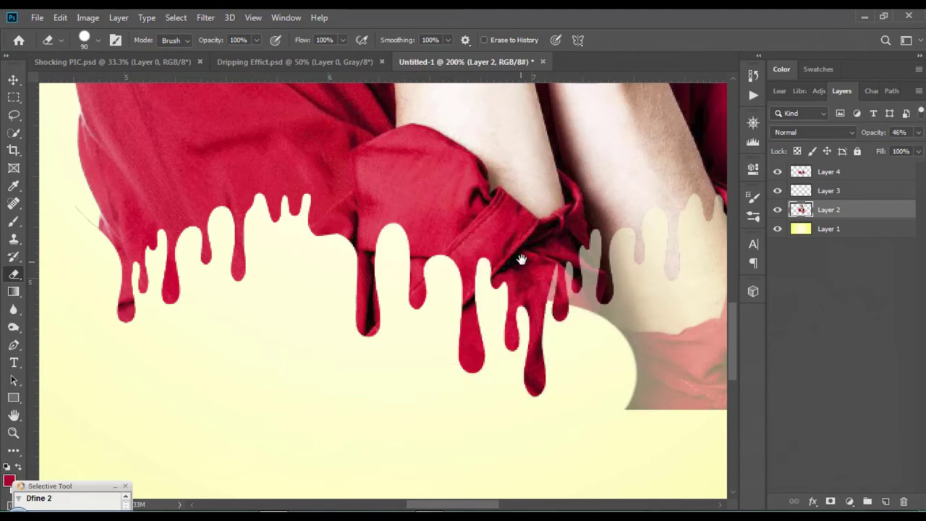
pyautogui.moveTo(520, 259); pyautogui.dragTo(126, 290)
pyautogui.moveTo(258, 261)
pyautogui.mouseDown()
pyautogui.moveTo(449, 182)
pyautogui.moveTo(388, 232)
pyautogui.moveTo(480, 161)
pyautogui.mouseUp()
pyautogui.moveTo(531, 326)
pyautogui.mouseDown()
pyautogui.moveTo(399, 403)
pyautogui.moveTo(386, 424)
pyautogui.moveTo(241, 368)
pyautogui.moveTo(292, 373)
pyautogui.mouseUp()
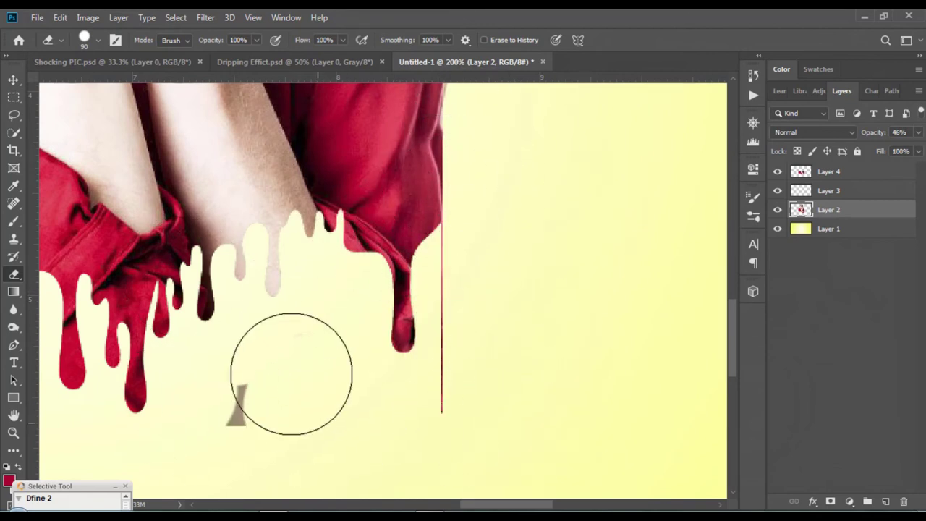
pyautogui.moveTo(289, 424); pyautogui.dragTo(234, 393)
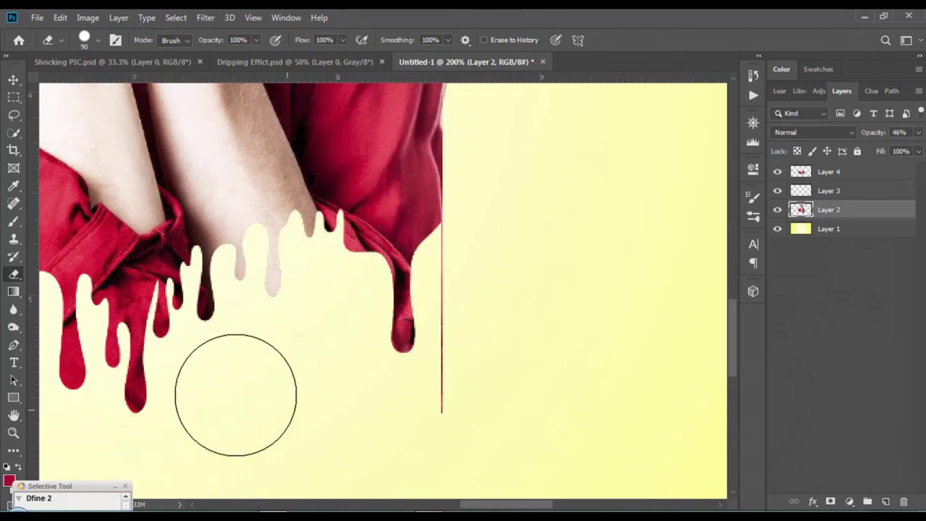
# Erase the stray red edge line on Layer 4 beside the drips.
pyautogui.click(822, 174)
pyautogui.moveTo(477, 269)
pyautogui.mouseDown()
pyautogui.moveTo(492, 356)
pyautogui.moveTo(473, 415)
pyautogui.moveTo(488, 436)
pyautogui.mouseUp()
pyautogui.moveTo(463, 339)
pyautogui.mouseDown()
pyautogui.moveTo(496, 260)
pyautogui.moveTo(490, 296)
pyautogui.moveTo(481, 279)
pyautogui.moveTo(506, 306)
pyautogui.mouseUp()
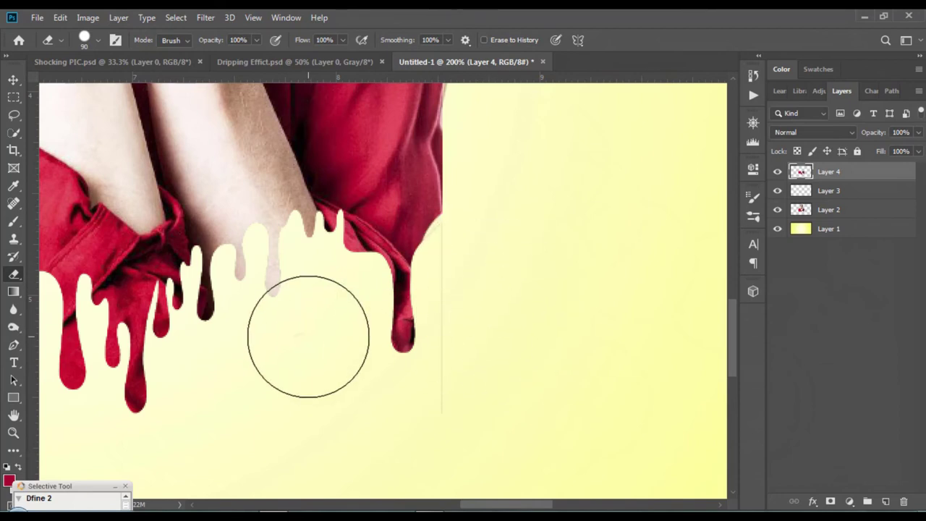
pyautogui.moveTo(552, 384); pyautogui.dragTo(606, 306)
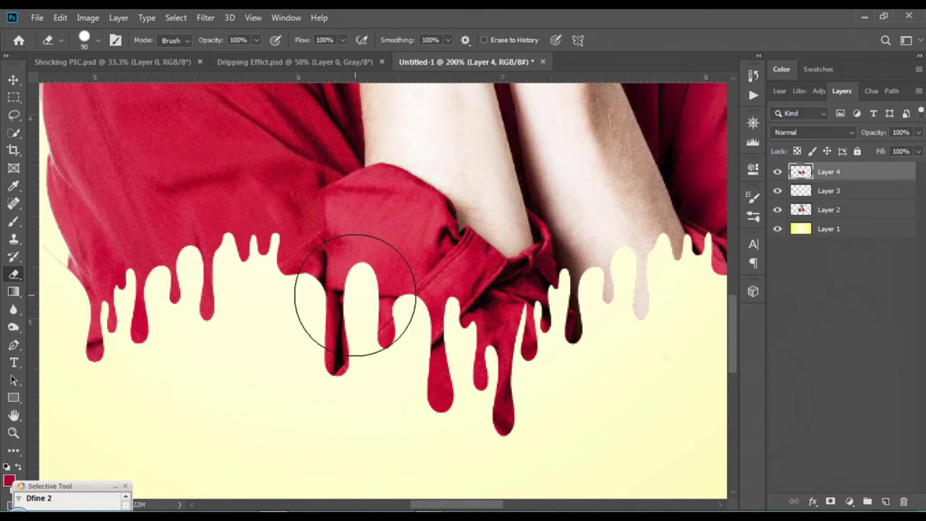
pyautogui.scroll(-1, 354, 294)
pyautogui.scroll(-1, 354, 295)
# Restore Layer 2 to 100% opacity and hide the yellow gradient Layer 1.
pyautogui.scroll(-1, 355, 295)
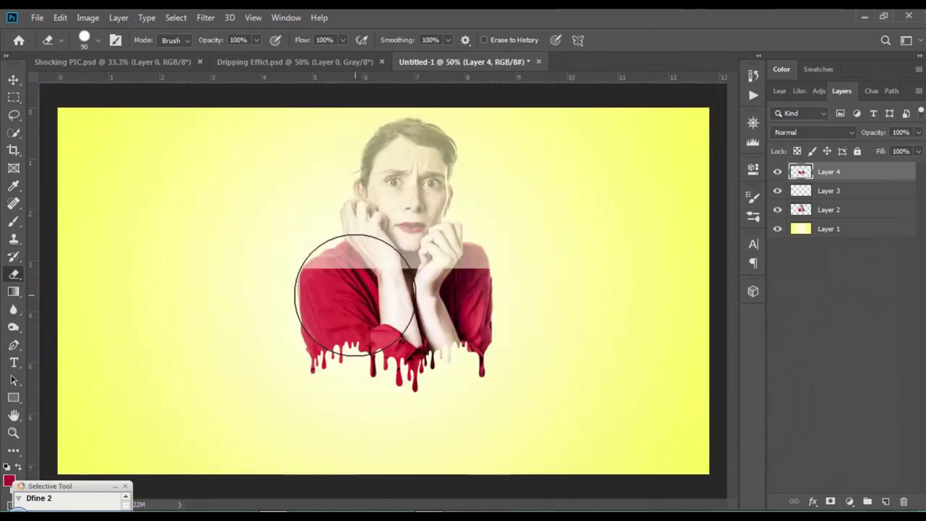
pyautogui.click(838, 214)
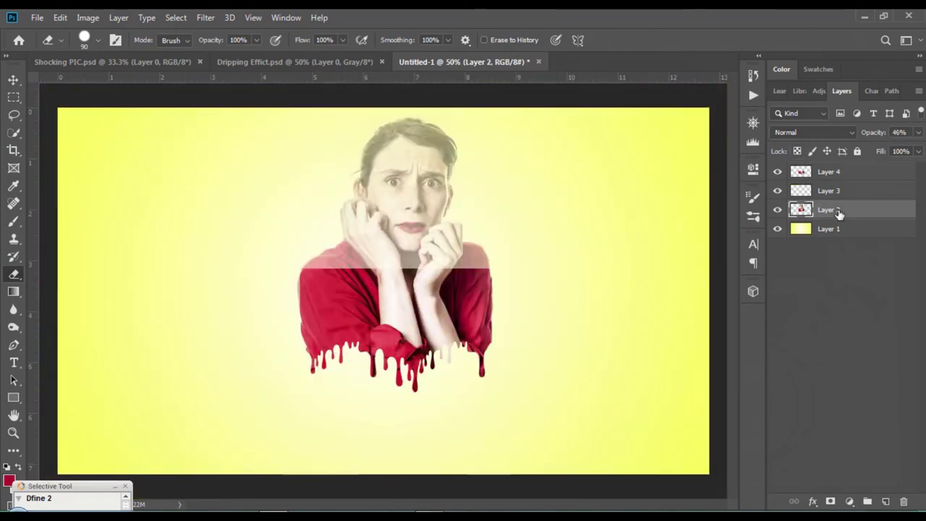
pyautogui.click(918, 133)
pyautogui.moveTo(883, 151); pyautogui.dragTo(916, 149)
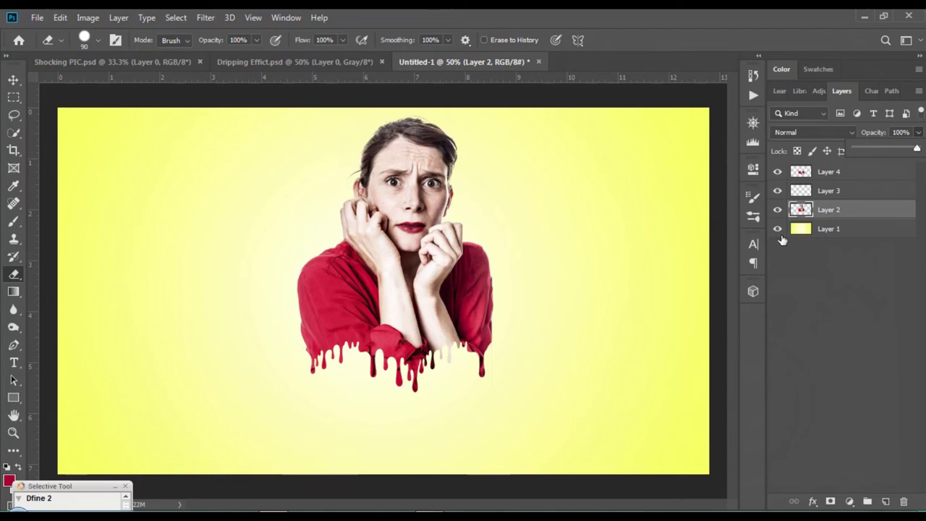
pyautogui.click(777, 229)
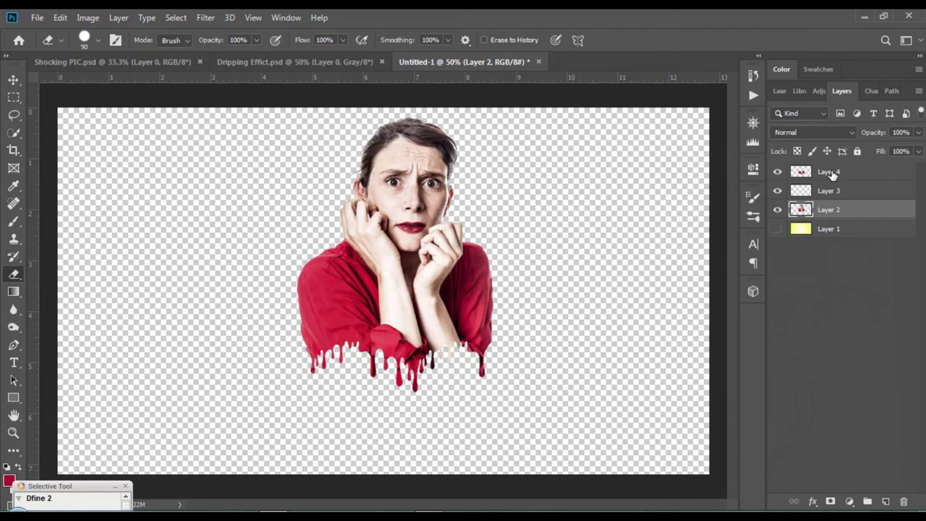
# Merge Visible the woman and drip layers into Layer 4, then show yellow Layer 1 again.
pyautogui.keyDown('shift'); pyautogui.click(832, 174); pyautogui.keyUp('shift')
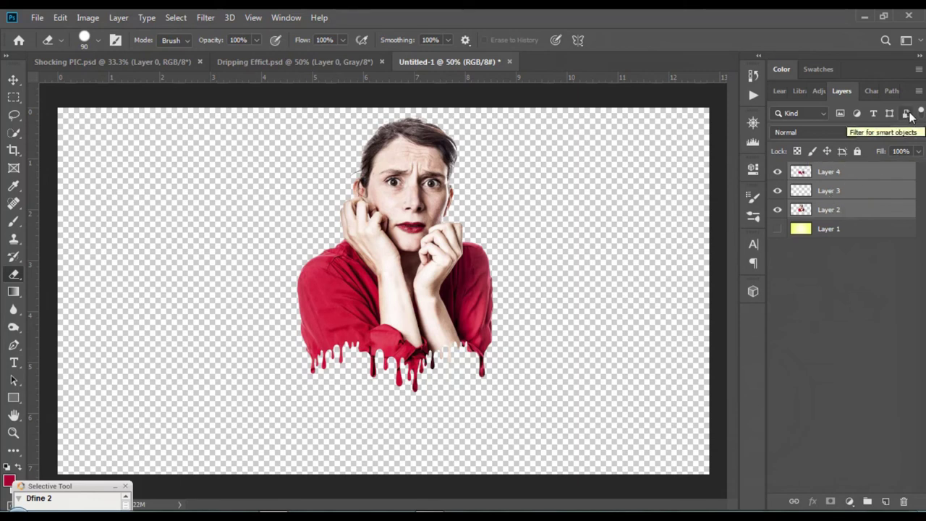
pyautogui.click(918, 91)
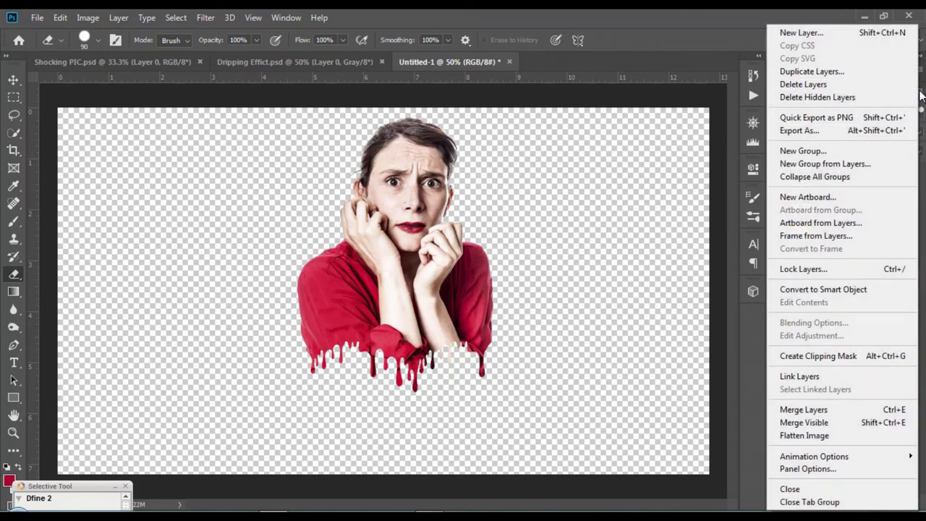
pyautogui.click(815, 423)
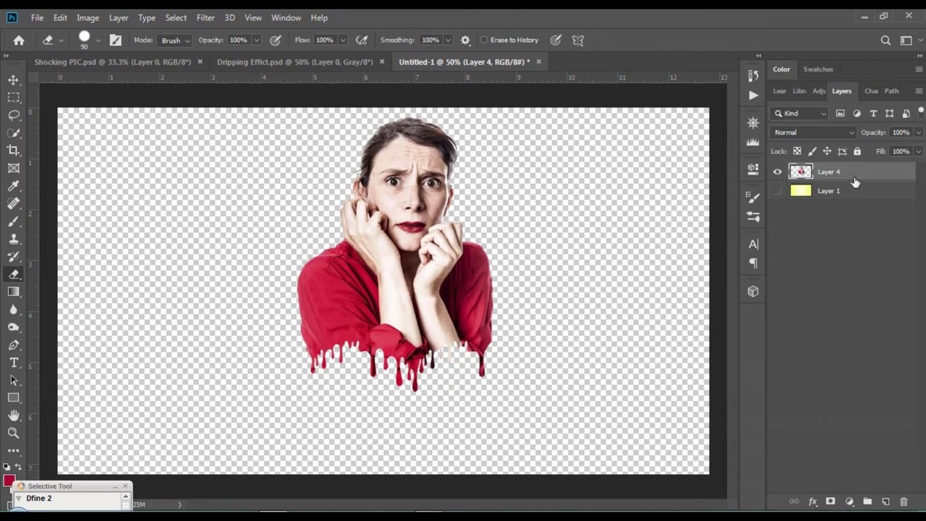
pyautogui.click(777, 192)
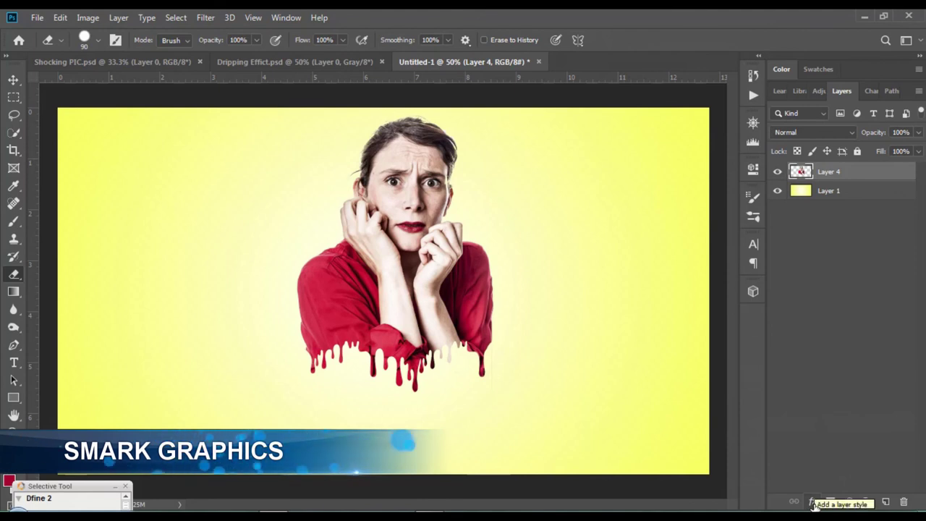
# Add a Drop Shadow to Layer 4 through Blending Options.
pyautogui.click(813, 502)
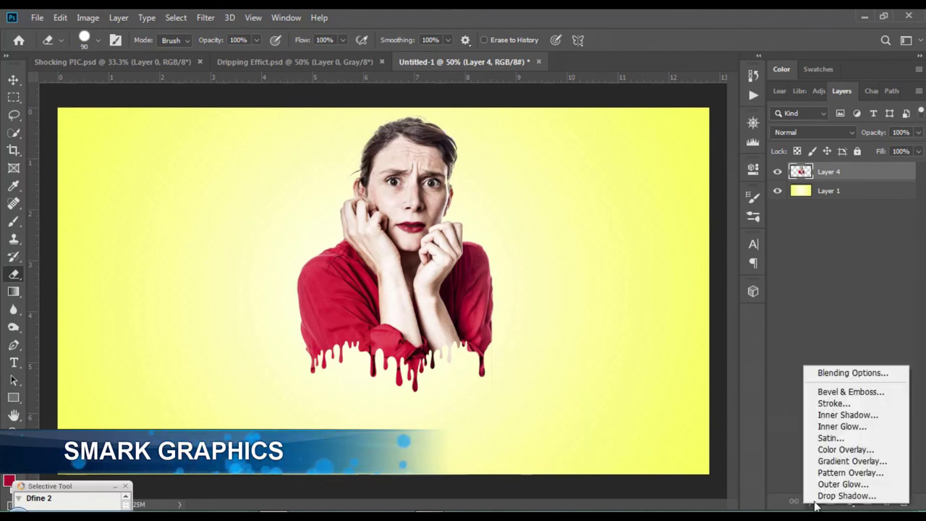
pyautogui.click(827, 375)
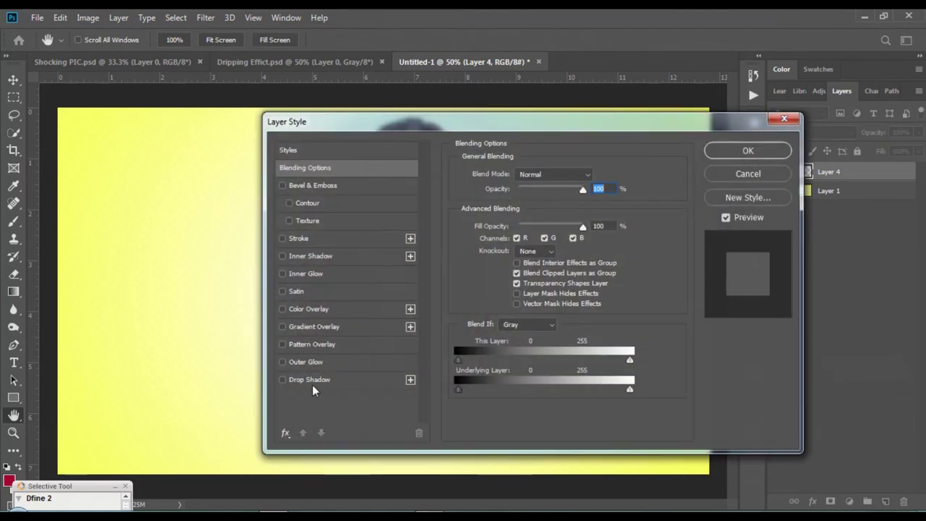
pyautogui.click(304, 381)
pyautogui.moveTo(462, 128)
pyautogui.mouseDown()
pyautogui.moveTo(725, 127)
pyautogui.moveTo(713, 123)
pyautogui.mouseUp()
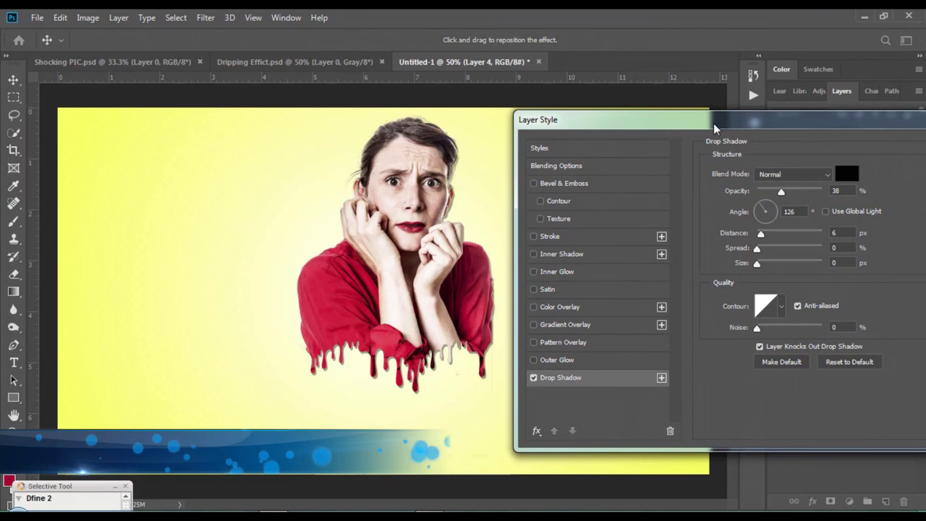
pyautogui.hotkey('ctrl', '+')
pyautogui.hotkey('ctrl', '+')
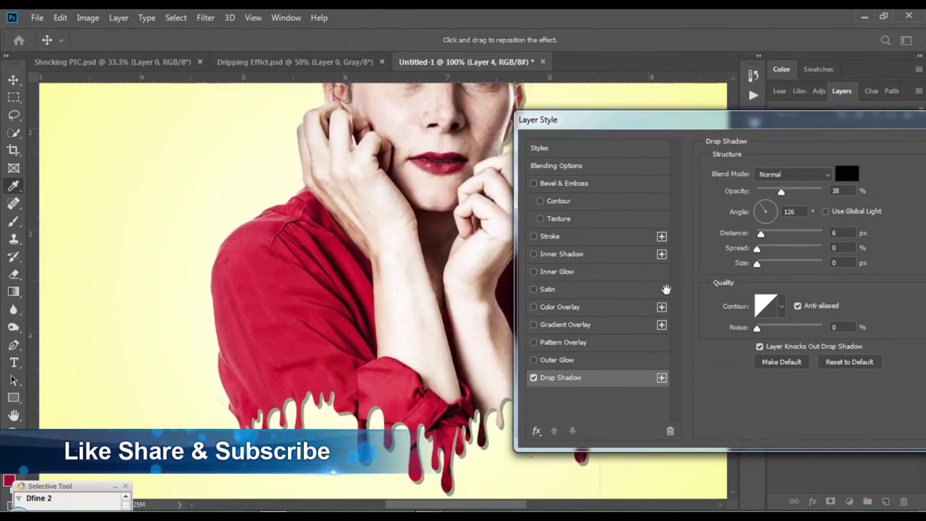
pyautogui.press('Return')
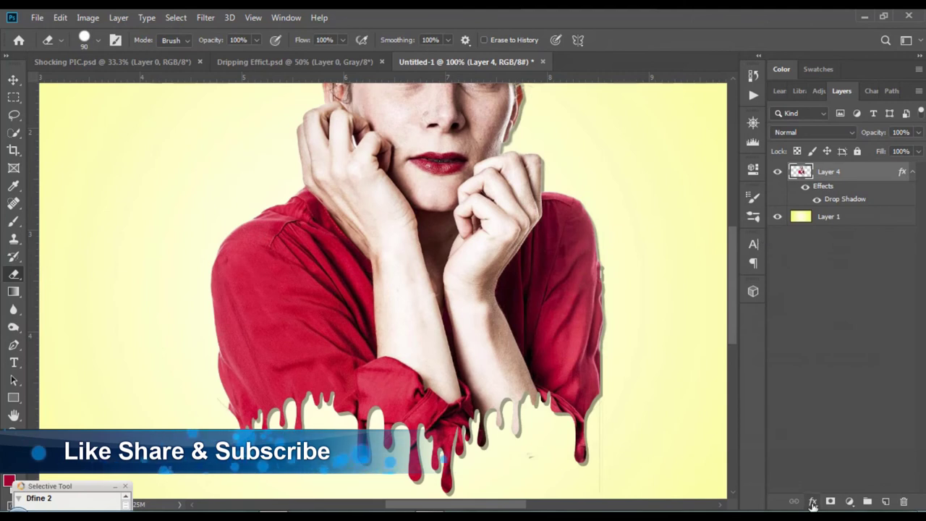
# Adjust the drop shadow to 11 px distance and 56% opacity.
pyautogui.click(812, 501)
pyautogui.click(845, 495)
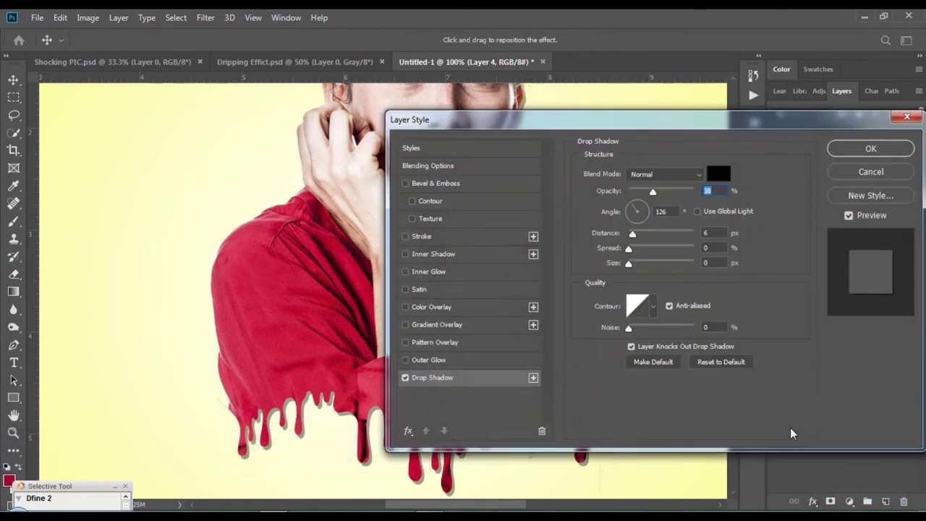
pyautogui.moveTo(516, 119); pyautogui.dragTo(712, 83)
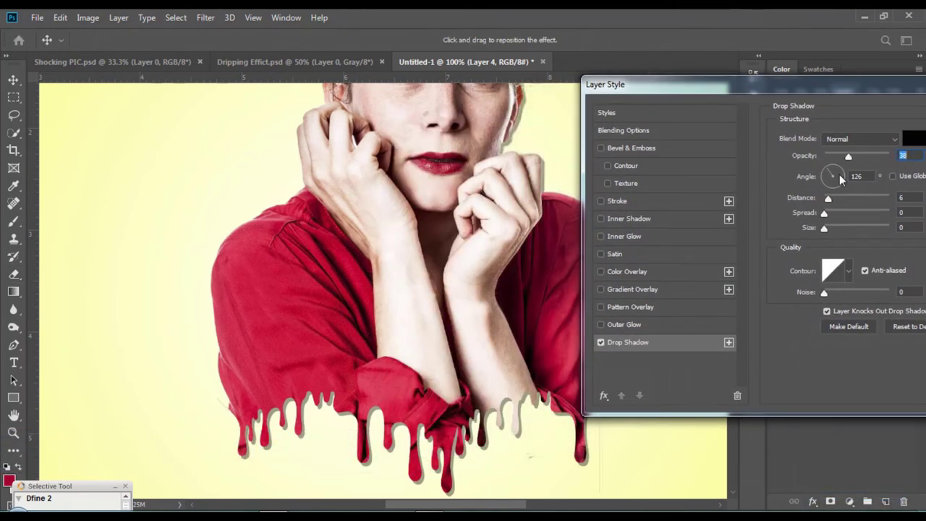
pyautogui.moveTo(830, 202); pyautogui.dragTo(832, 202)
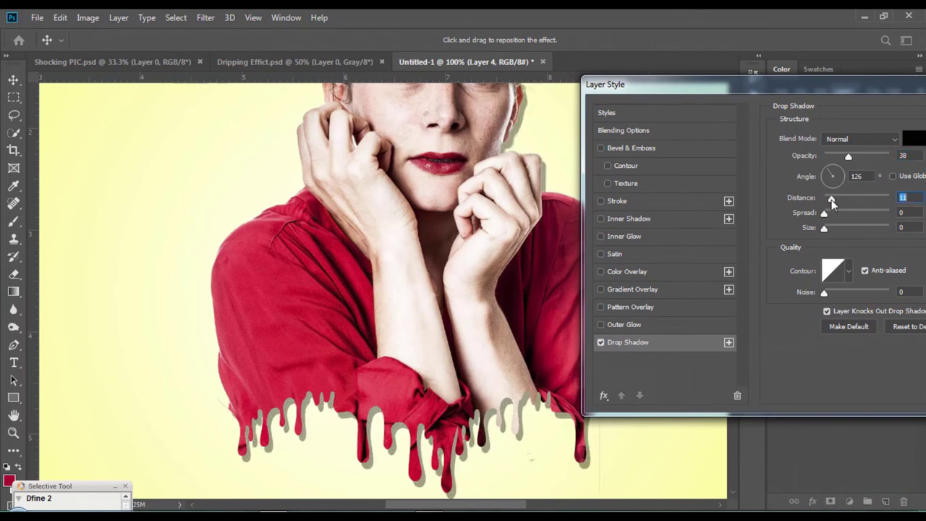
pyautogui.moveTo(817, 87); pyautogui.dragTo(735, 79)
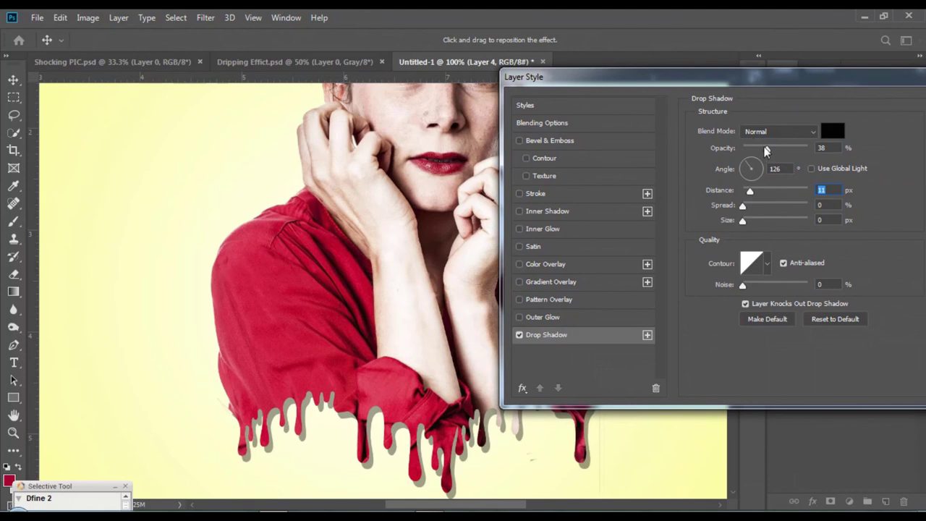
pyautogui.moveTo(768, 149); pyautogui.dragTo(779, 149)
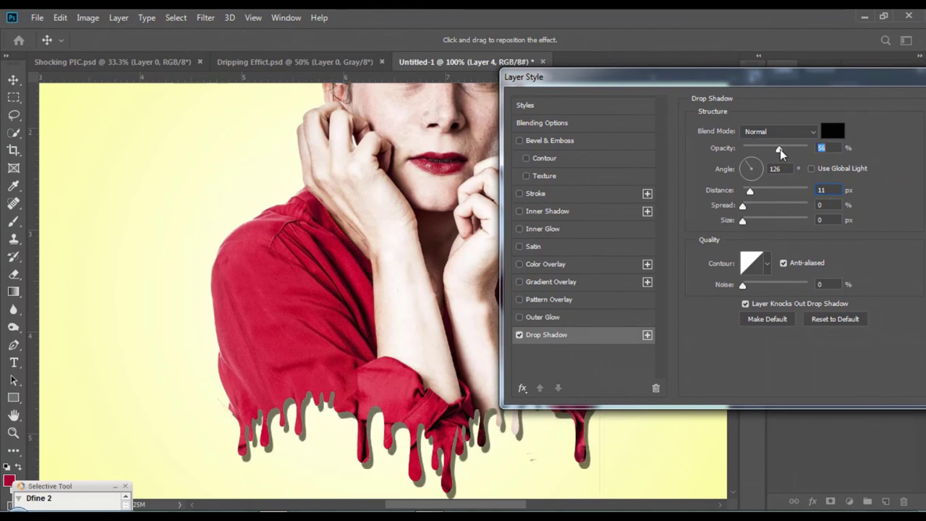
pyautogui.moveTo(758, 78)
pyautogui.mouseDown()
pyautogui.moveTo(917, 97)
pyautogui.moveTo(416, 106)
pyautogui.mouseUp()
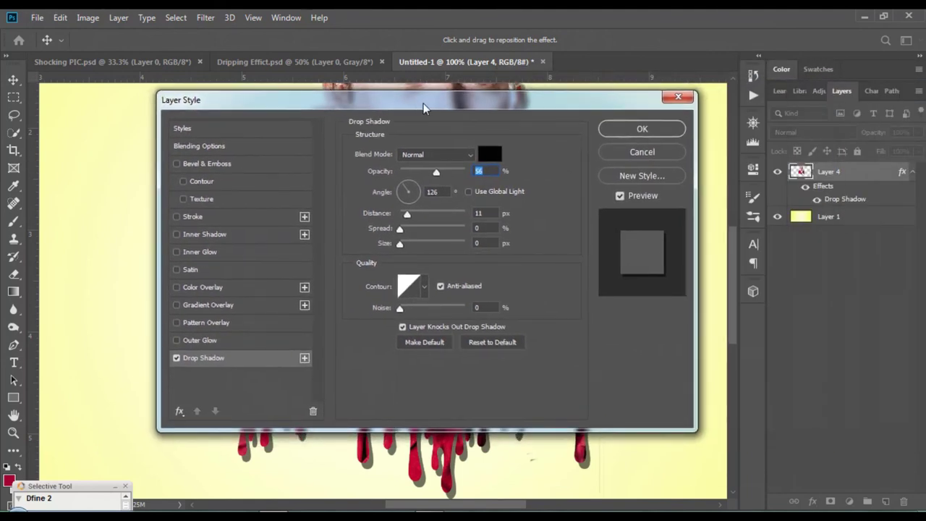
pyautogui.click(630, 129)
pyautogui.press('e')
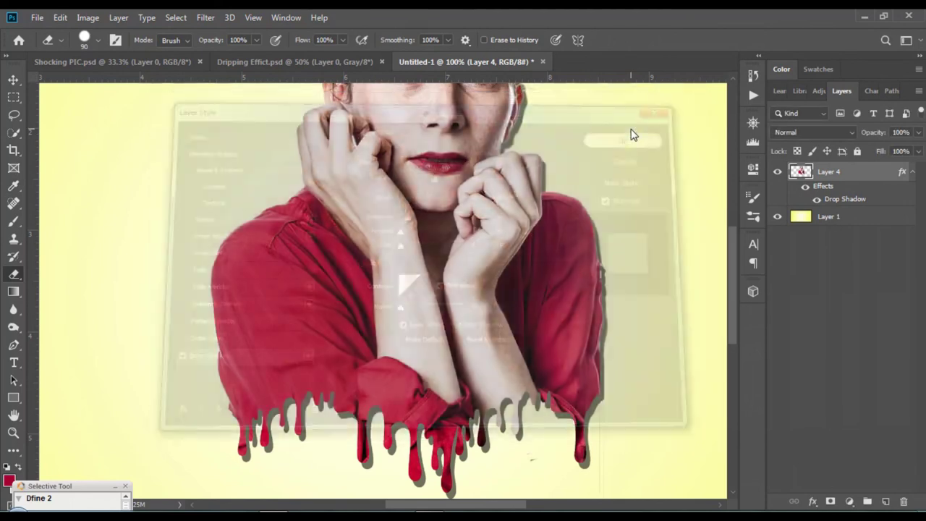
pyautogui.hotkey('ctrl', '-')
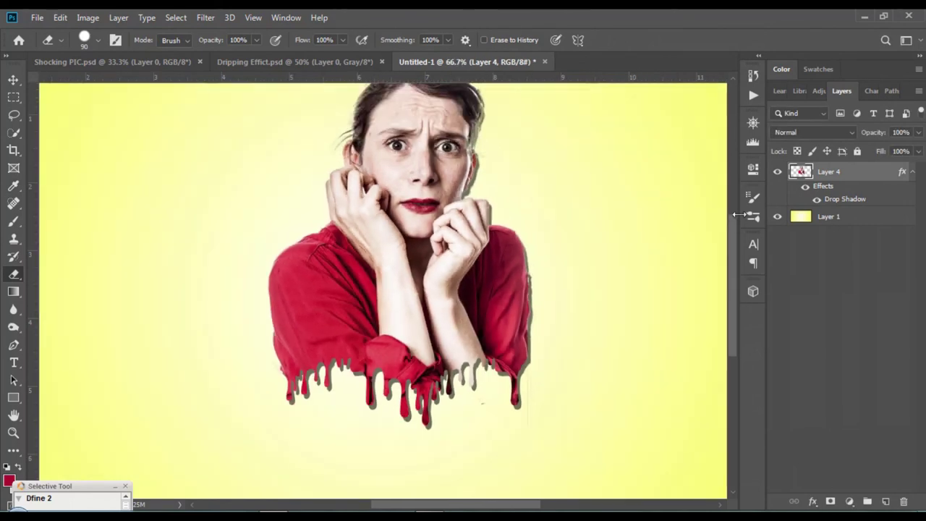
# Enlarge the merged woman layer to about 124% and centre her horizontally.
pyautogui.hotkey('ctrl', '-')
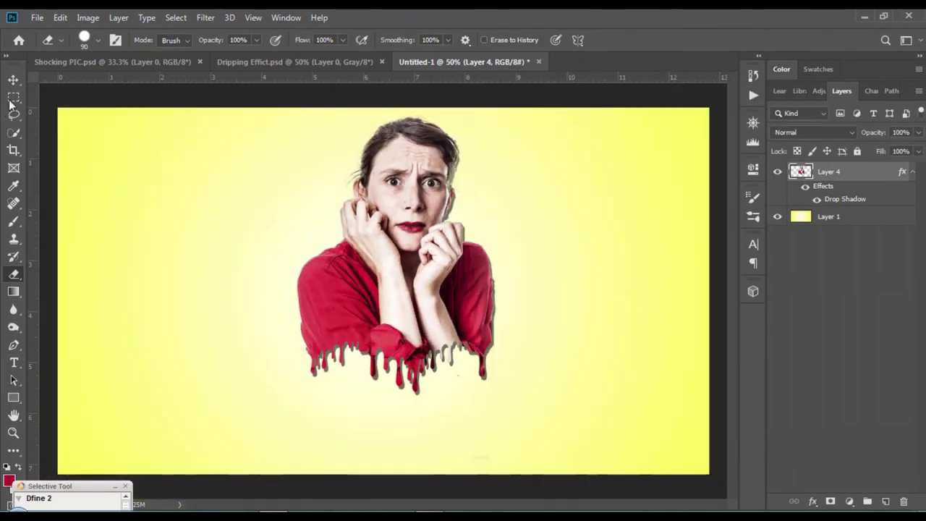
pyautogui.press('v')
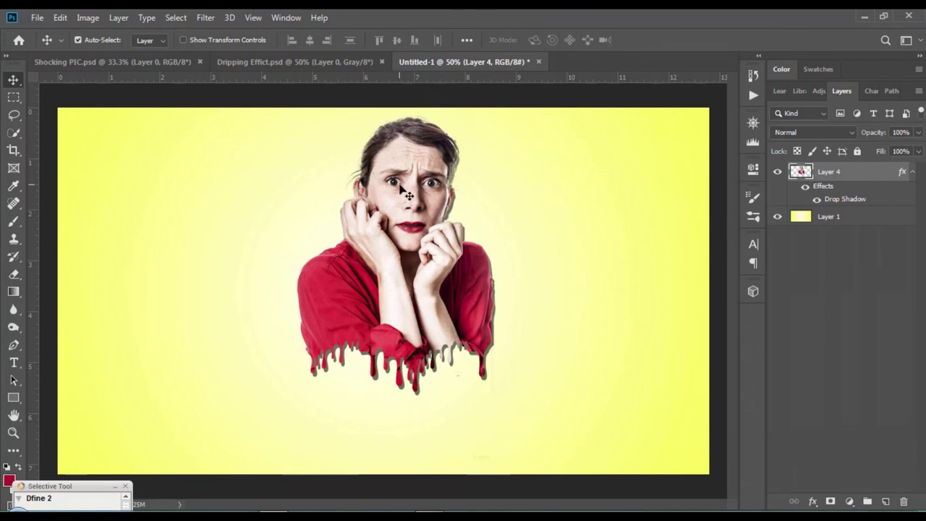
pyautogui.press('ctrl')
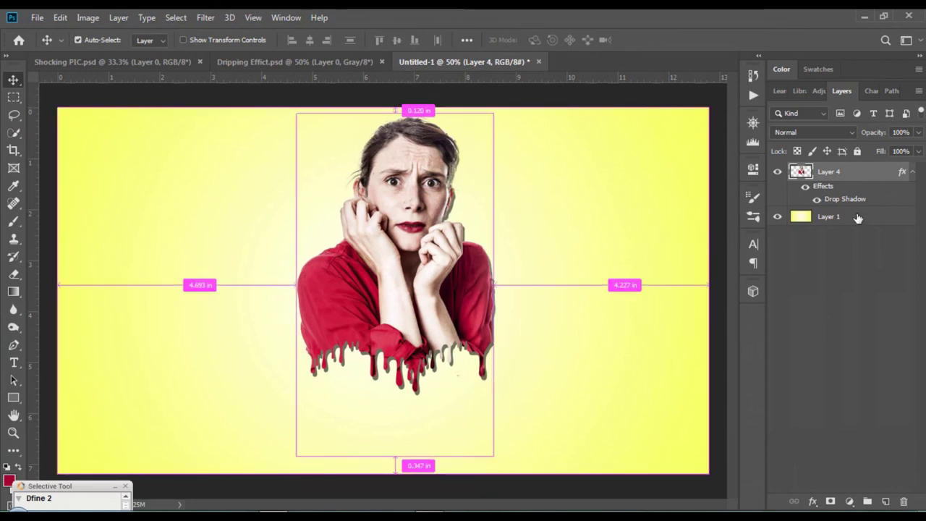
pyautogui.click(908, 175)
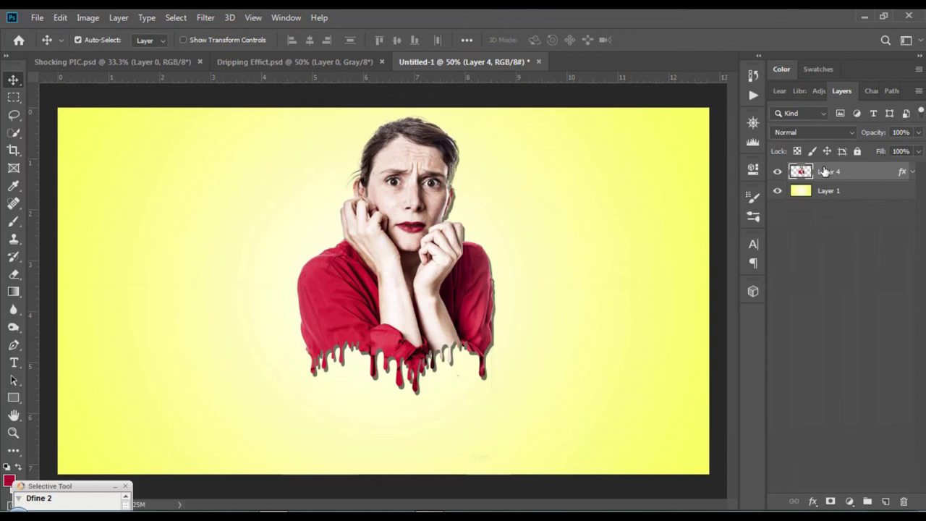
pyautogui.hotkey('ctrl', 't')
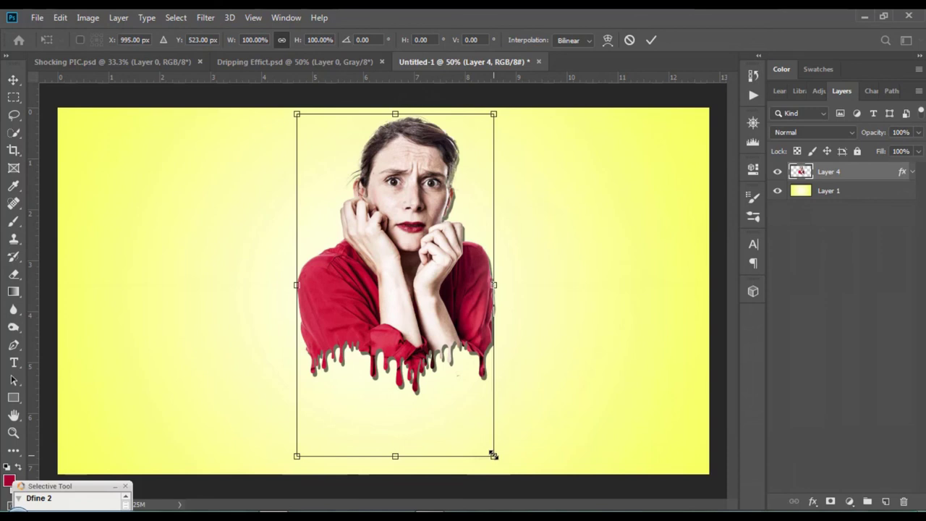
pyautogui.moveTo(493, 454); pyautogui.dragTo(562, 514)
pyautogui.moveTo(467, 332); pyautogui.dragTo(433, 326)
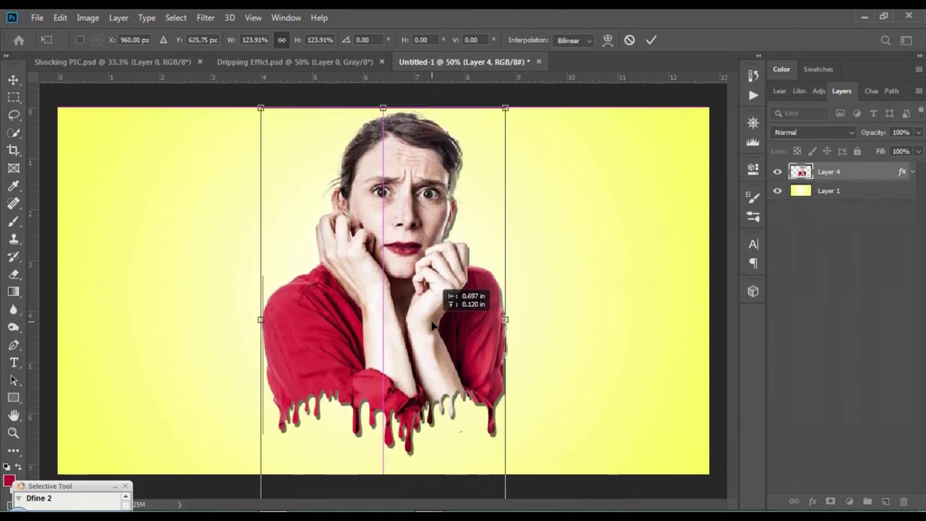
pyautogui.press('Return')
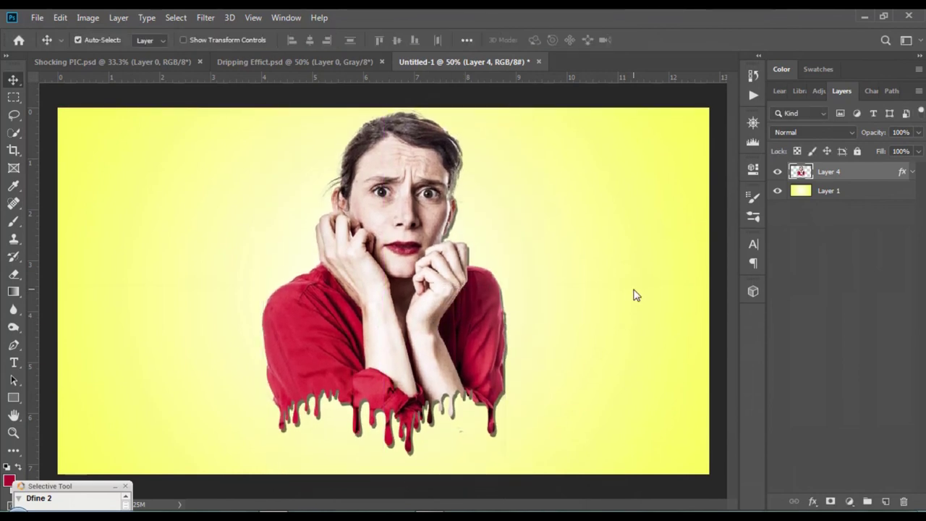